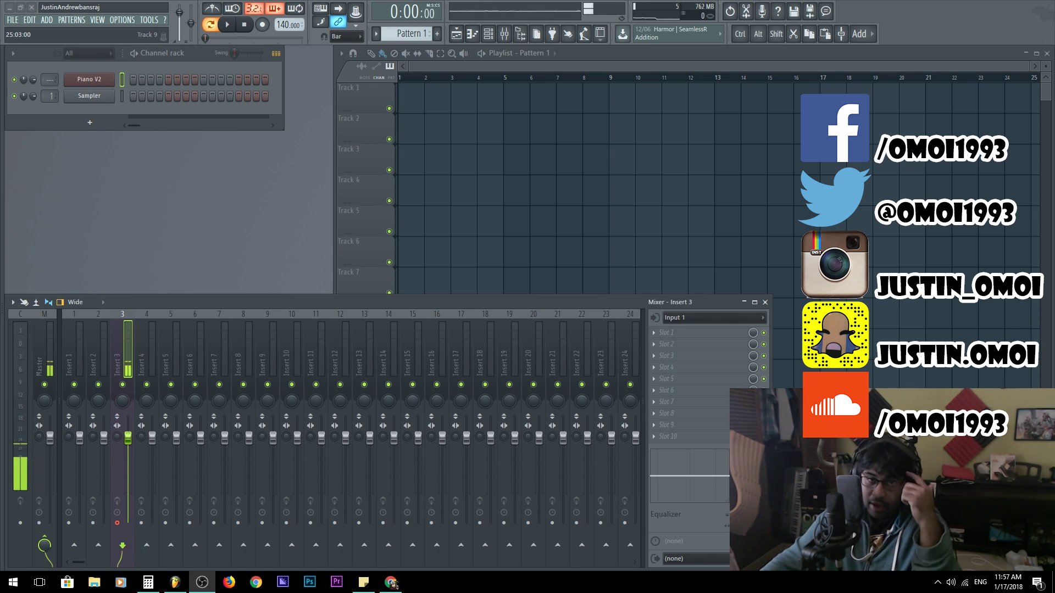
Open the Piano V2 instrument window for a look and close it again
left_click(89, 79)
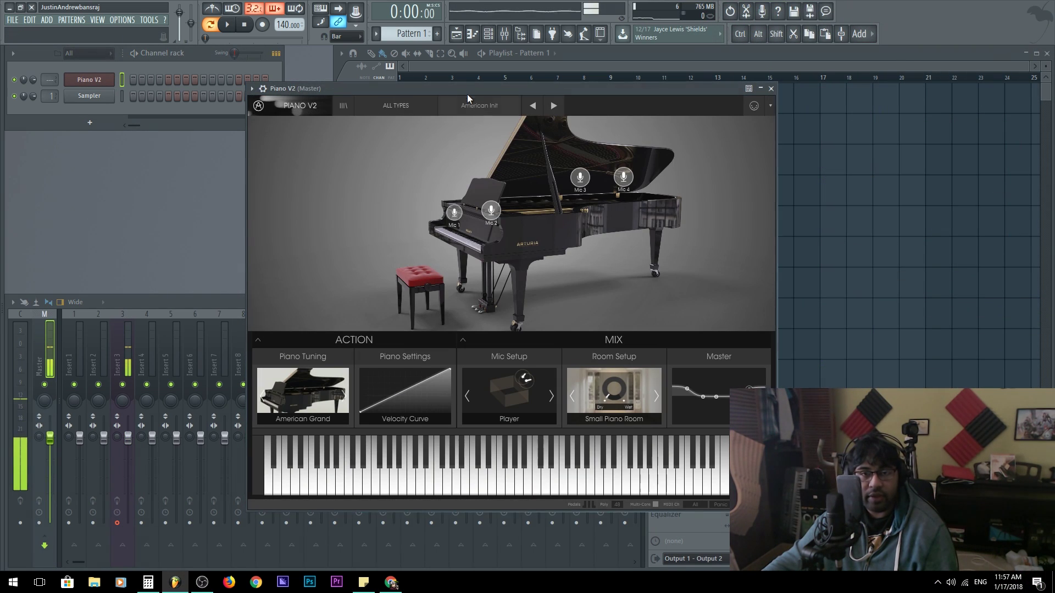
left_click_drag(468, 88, 453, 75)
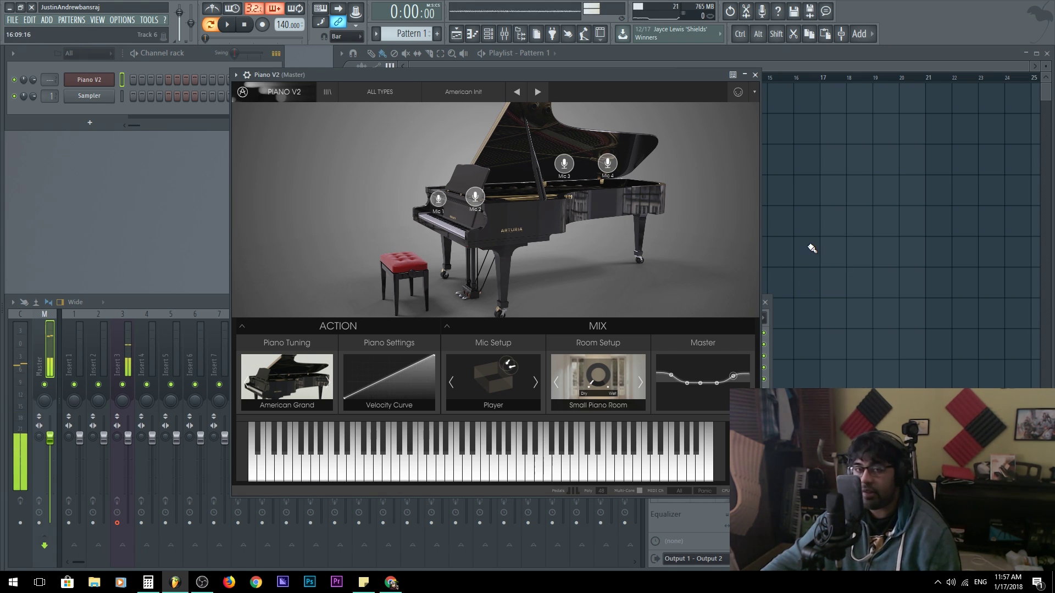
left_click(755, 74)
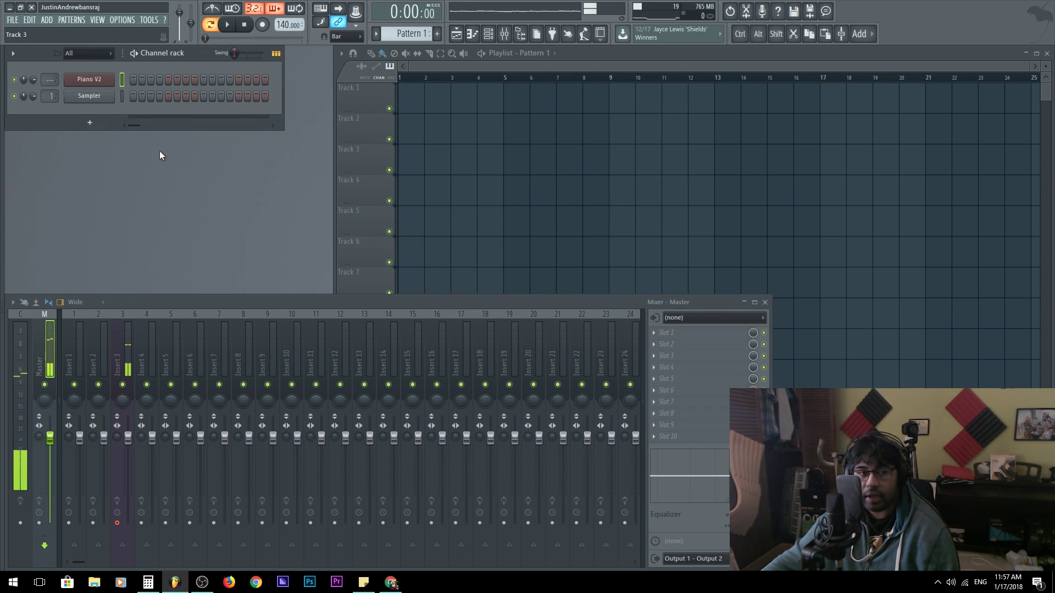
Open the piano roll for the Piano V2 channel and restore it to a floating window
right_click(107, 80)
left_click(157, 68)
right_click(109, 79)
left_click(142, 80)
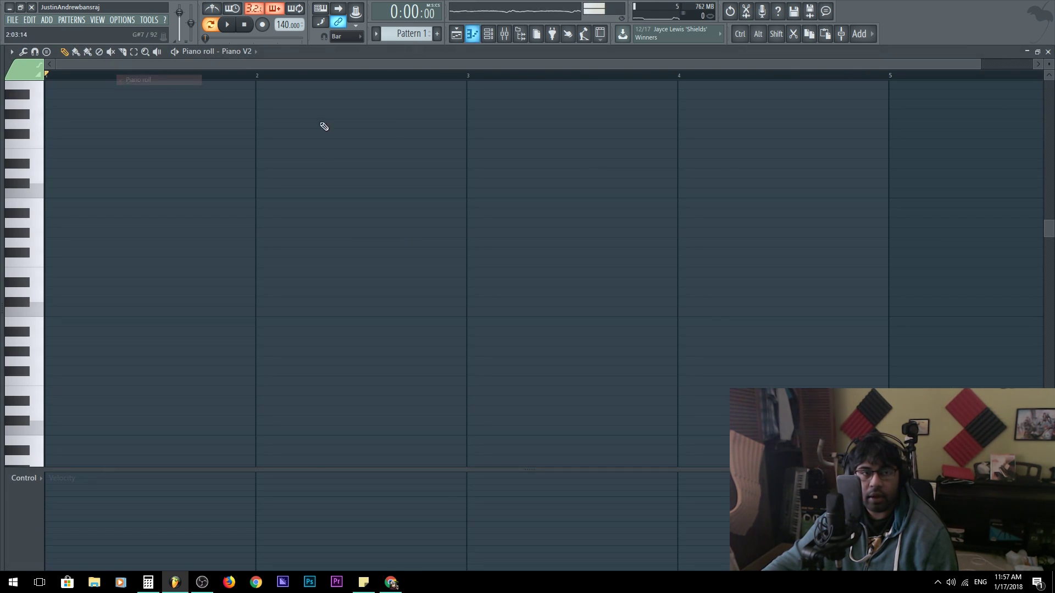
double_click(997, 51)
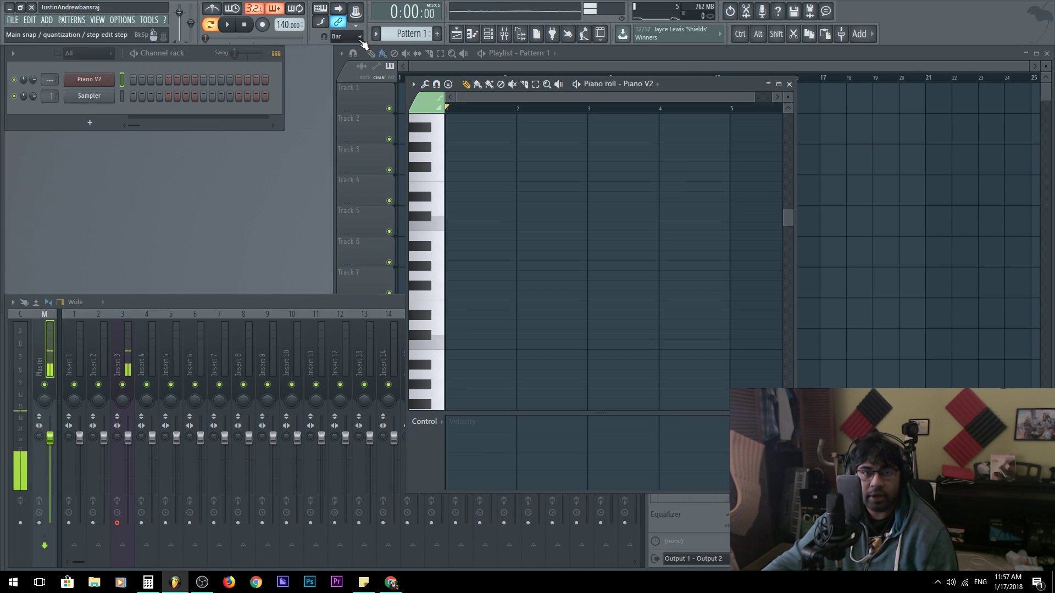
Set the main snap to 1/4 beat and fit the piano roll window into the space above the mixer
left_click(345, 37)
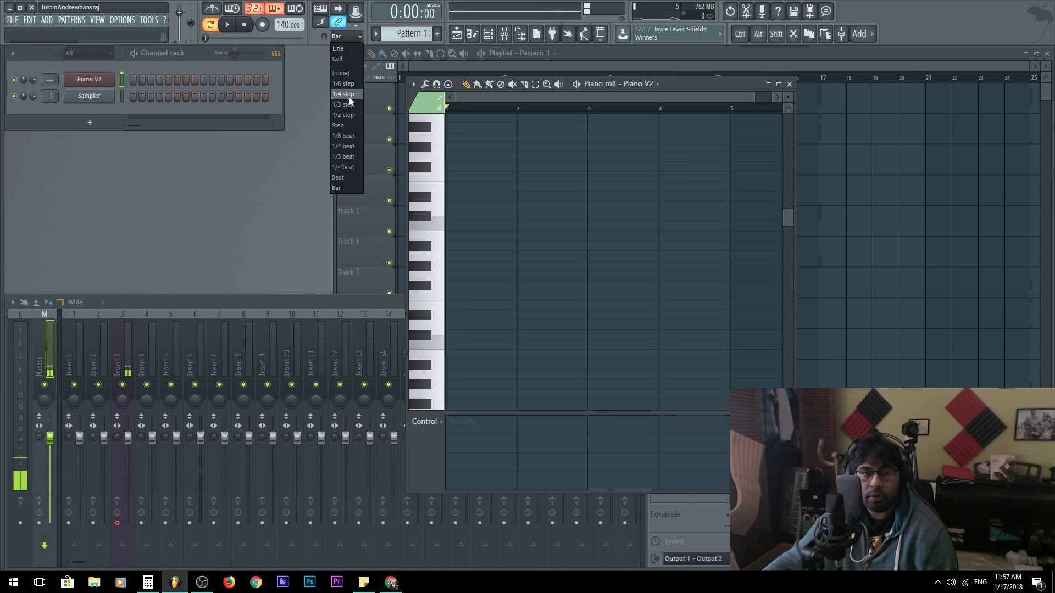
left_click(351, 146)
left_click_drag(686, 84, 958, 58)
left_click_drag(664, 463, 336, 291)
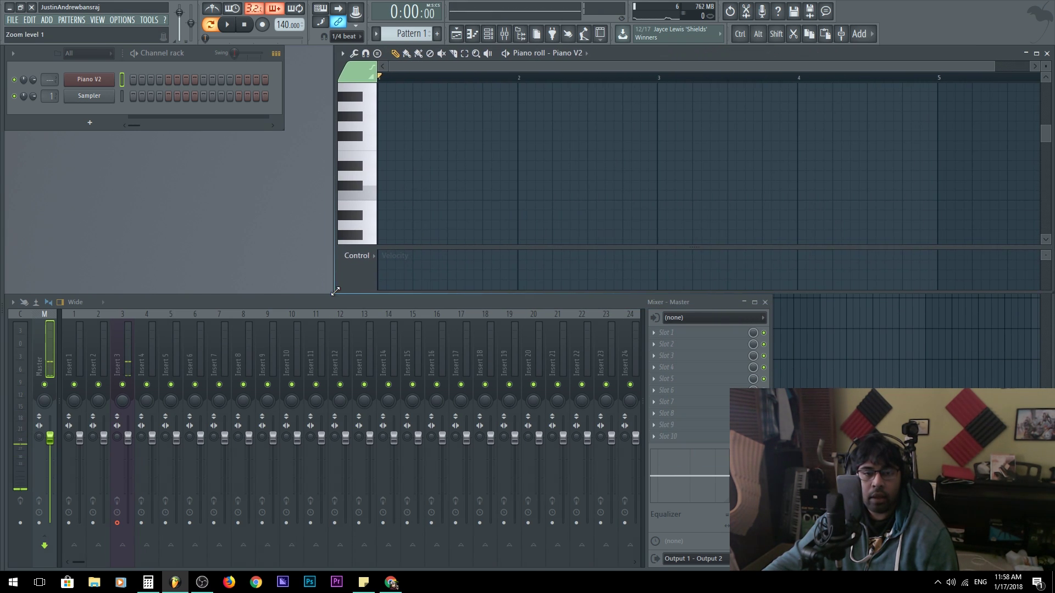
Select mixer Insert 3 and tap in a project tempo of 108 BPM with the tempo tapper
left_click(156, 332)
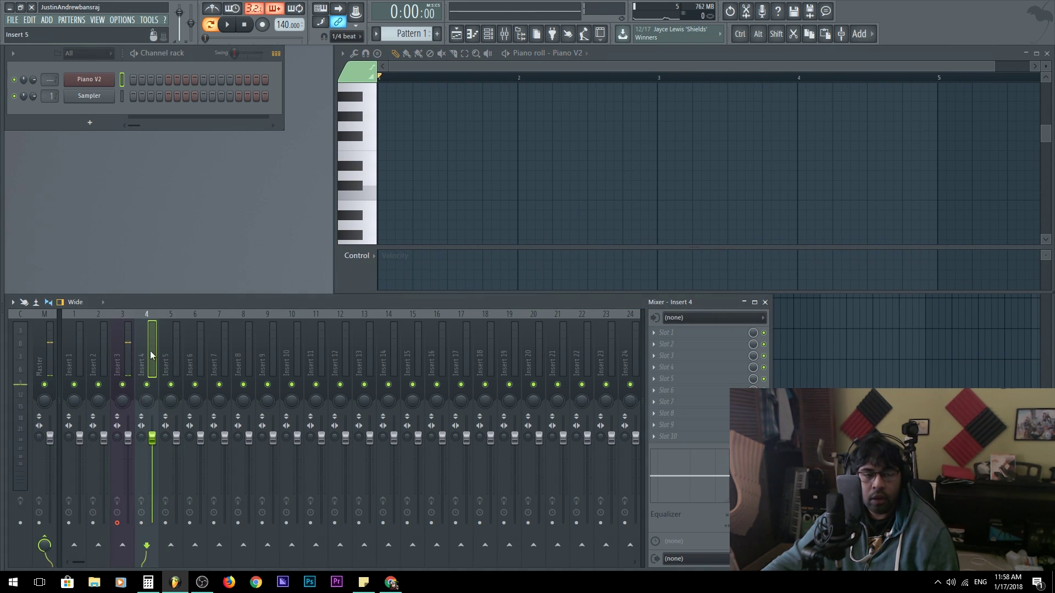
left_click(122, 351)
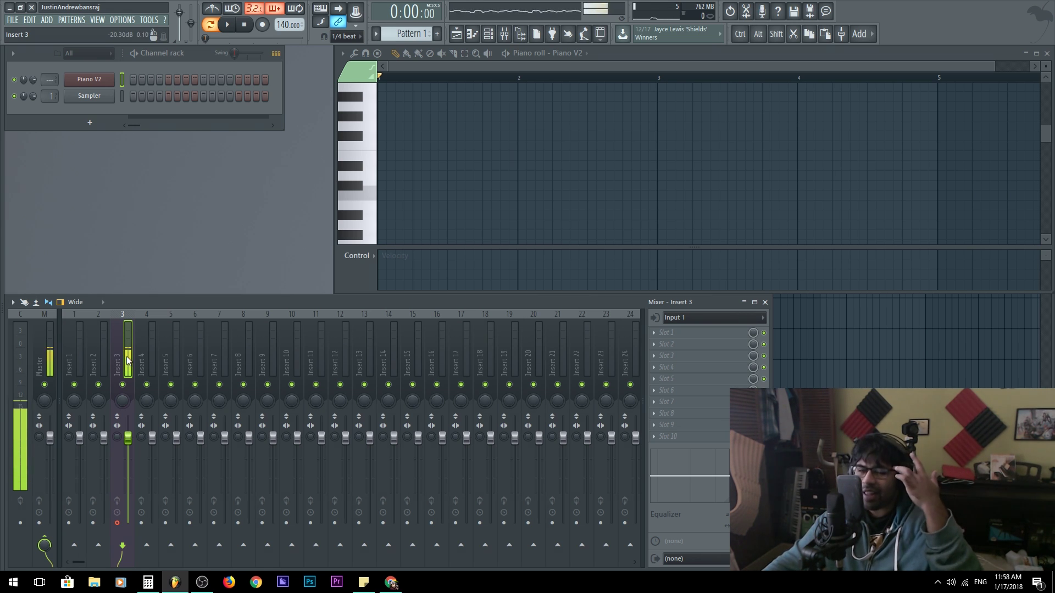
right_click(285, 25)
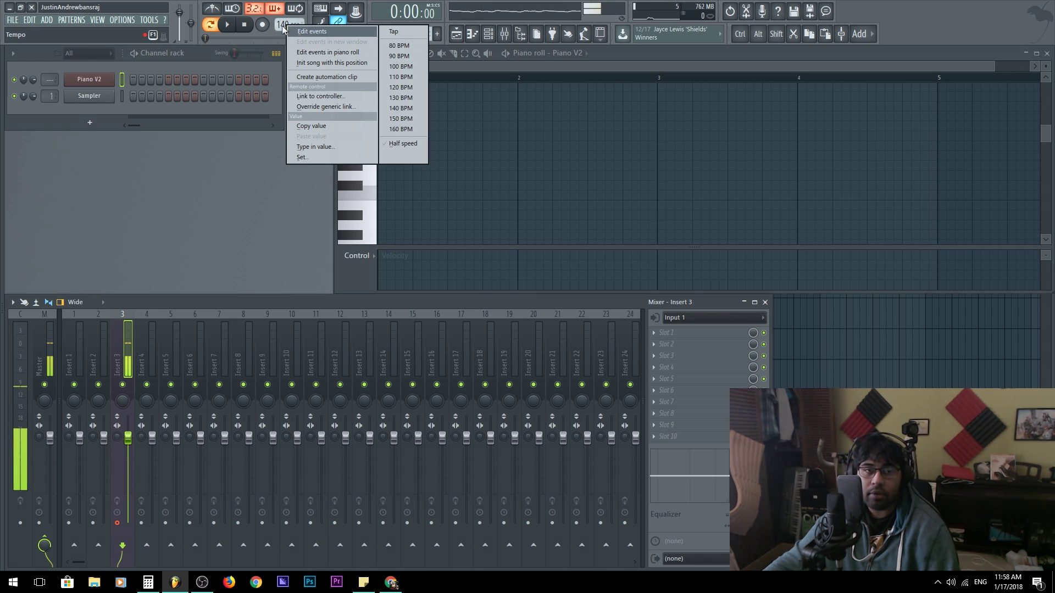
left_click(394, 31)
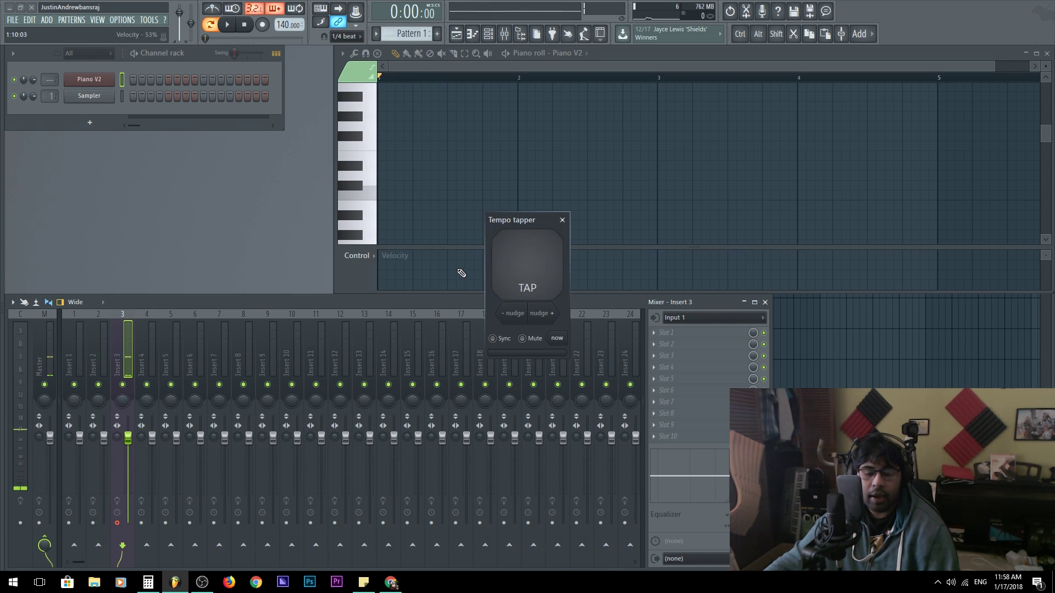
key("f")
key("f")
key("f")
key("f")
key("f")
key("f")
key("f")
key("f")
key("f")
key("f")
key("f")
key("f")
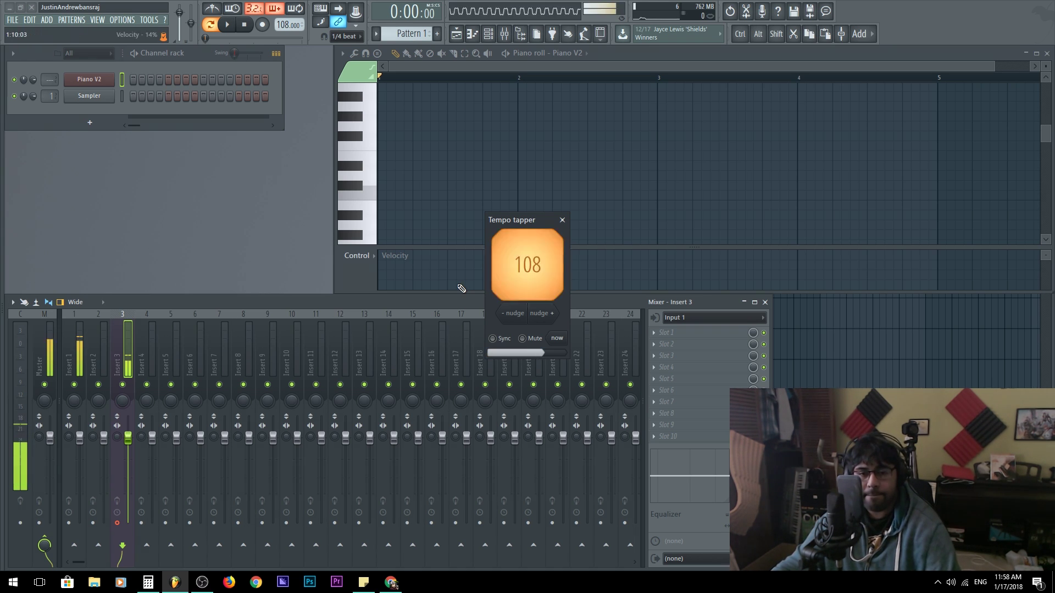
left_click(562, 220)
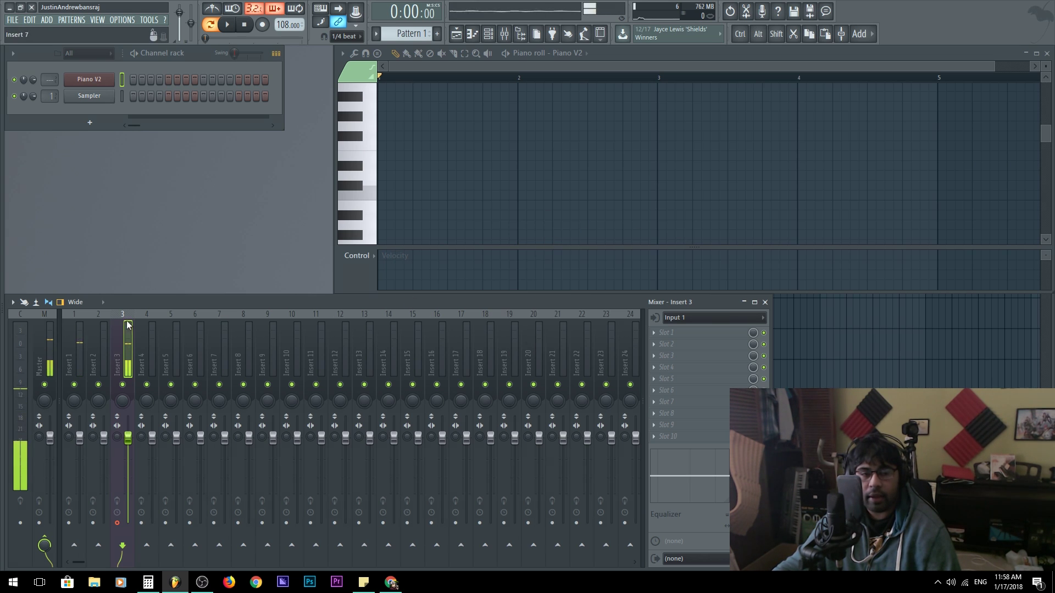
Load Edison into the first effect slot of mixer Insert 3 and move its window off the channel rack
left_click(721, 336)
left_click(517, 48)
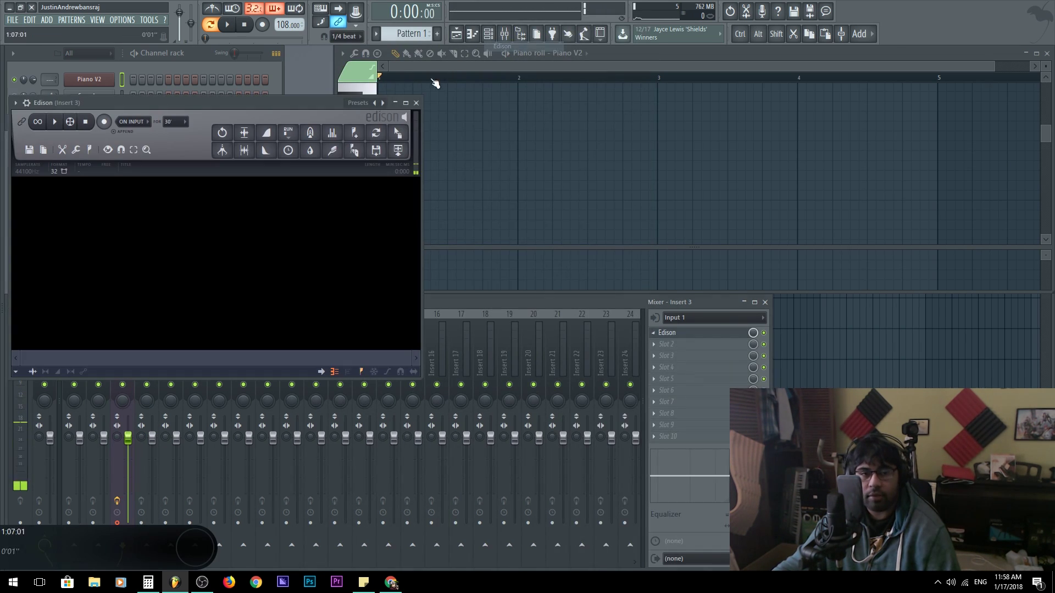
left_click(175, 122)
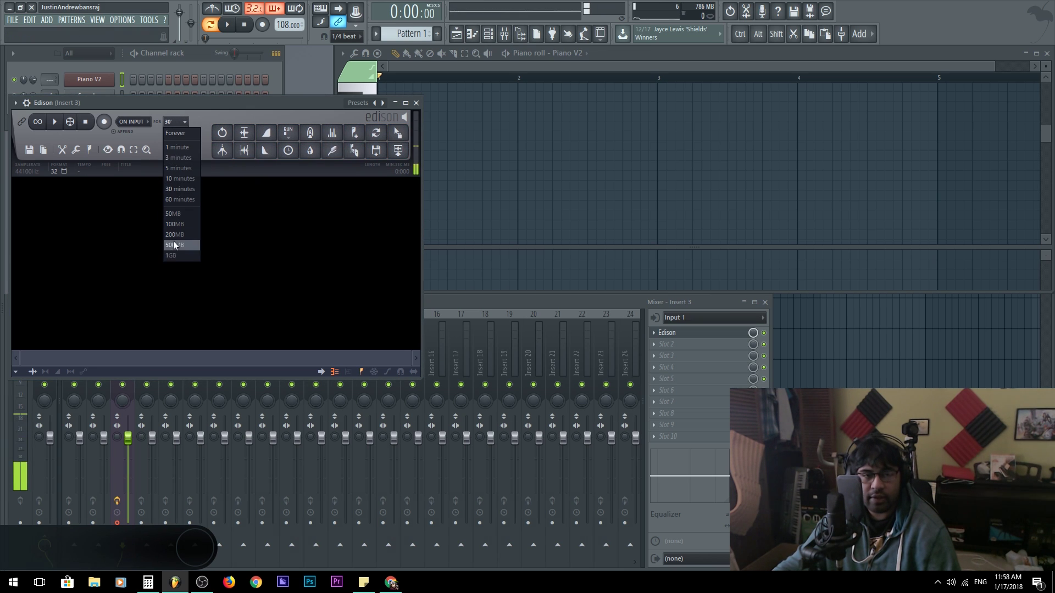
left_click(153, 103)
left_click_drag(153, 104, 297, 111)
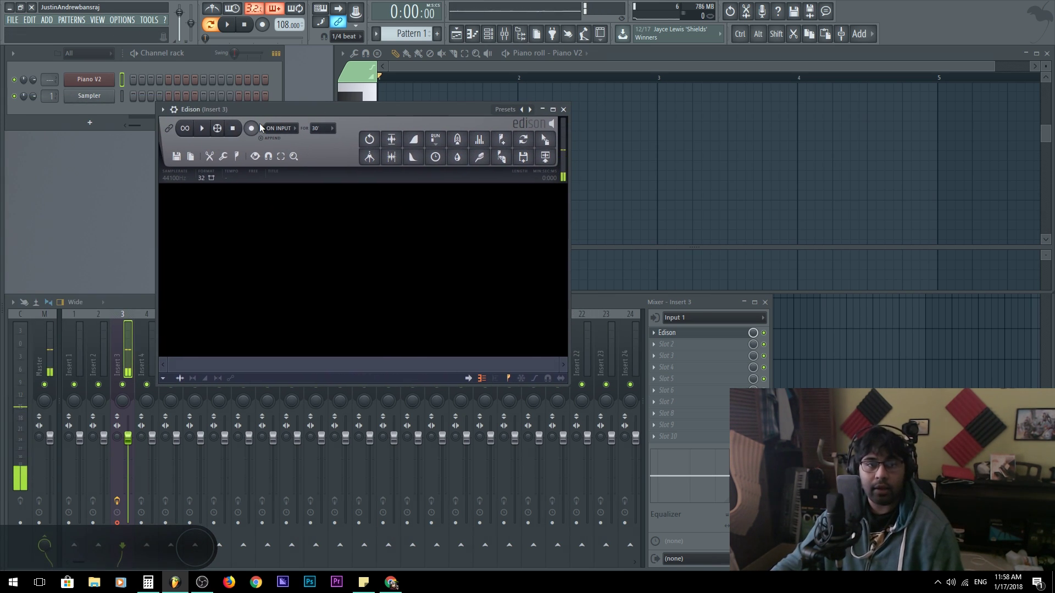
Set Edison's record mode to Now, record about 30 seconds of input, and clear the selection on the recording
left_click(278, 128)
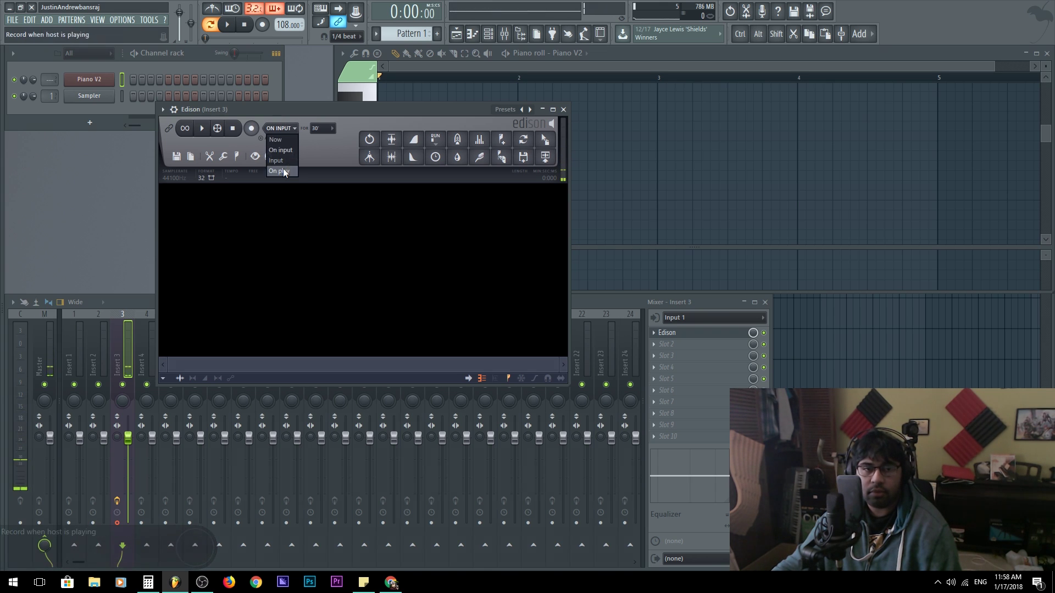
left_click(278, 140)
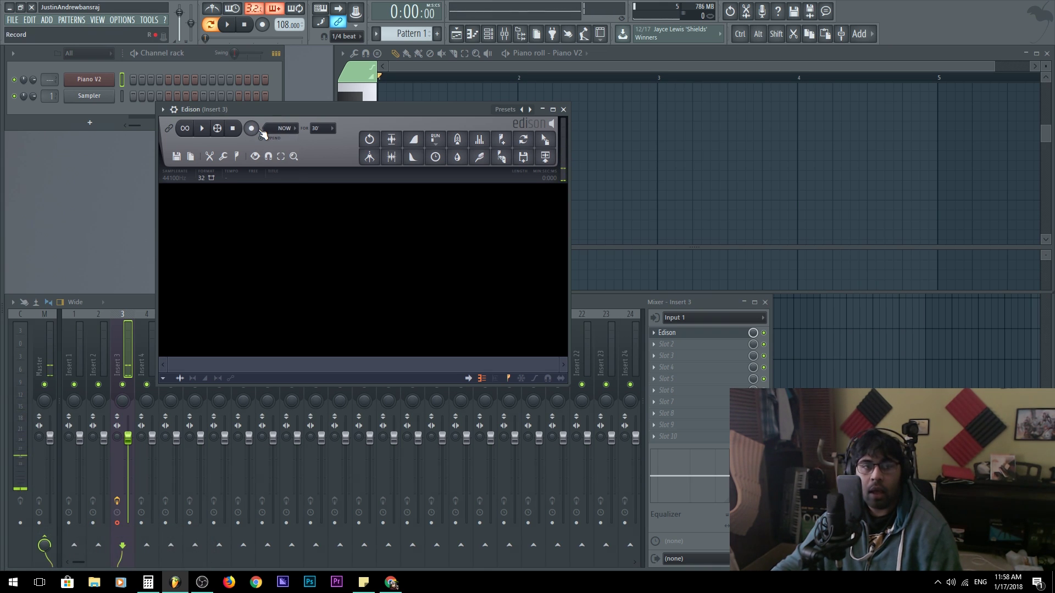
left_click(261, 131)
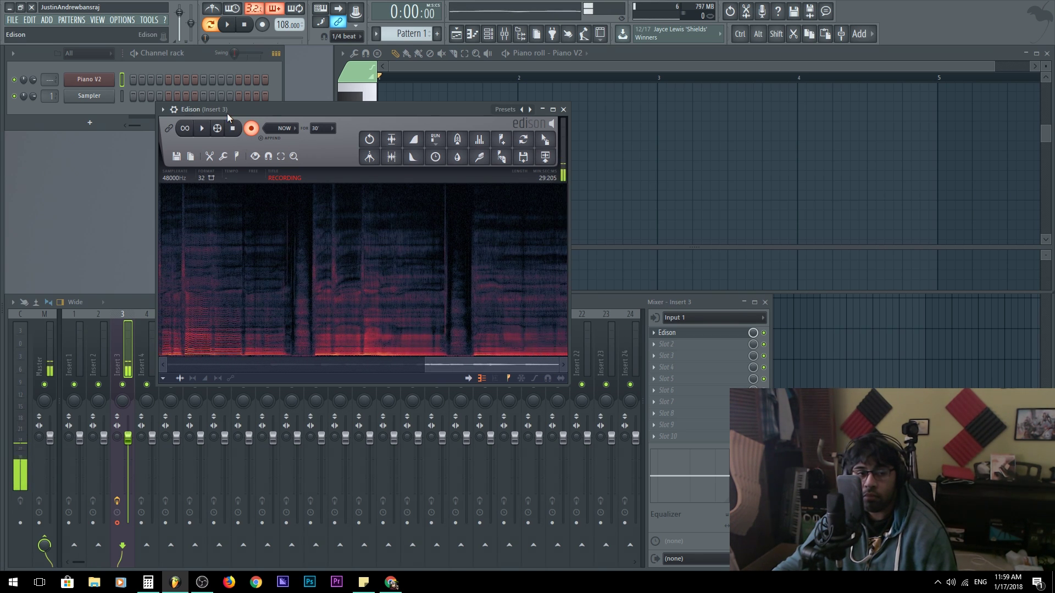
left_click(233, 128)
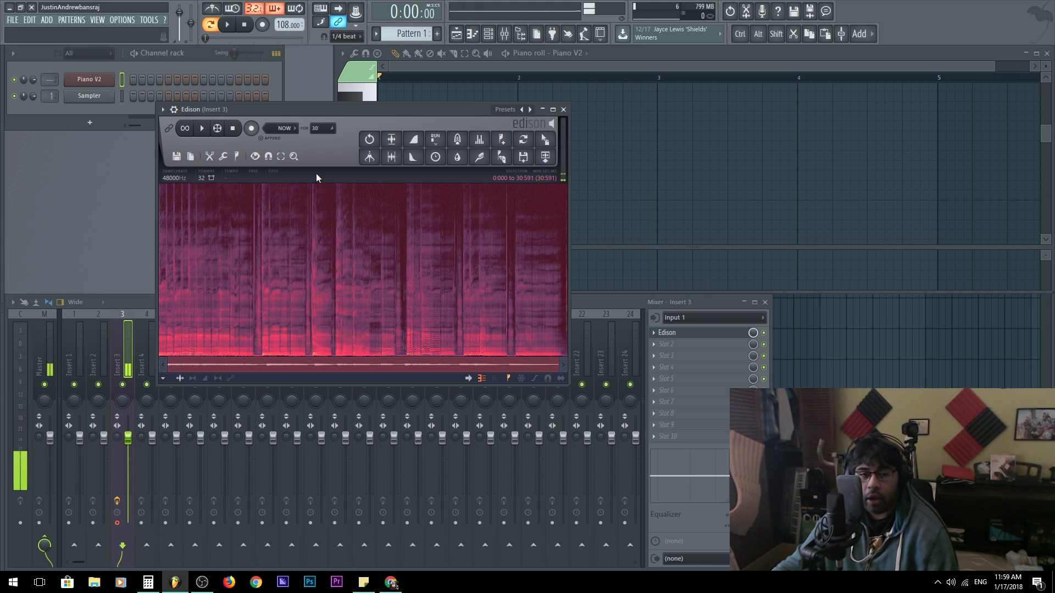
left_click(297, 229)
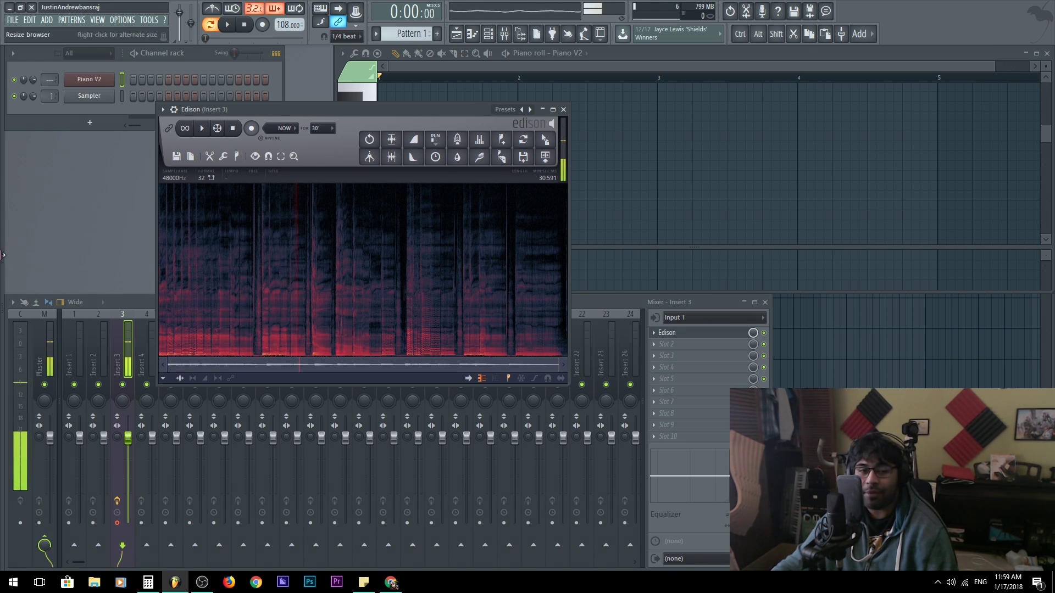
left_click_drag(432, 114, 427, 114)
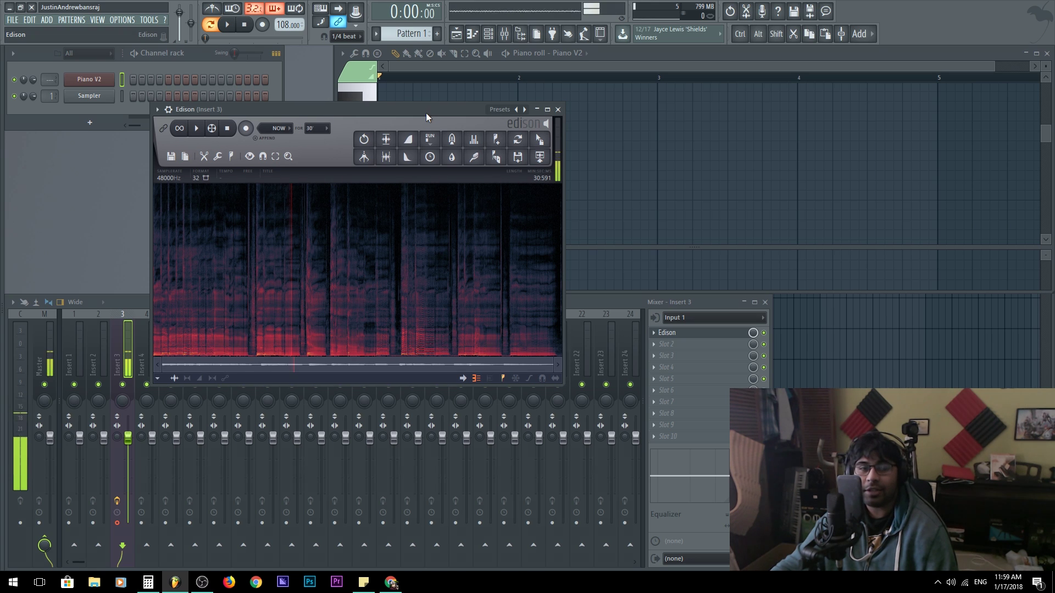
Bring the Piano V2 piano roll in front of Edison and enlarge it to fill the workspace around octaves 4 and 5
left_click(666, 52)
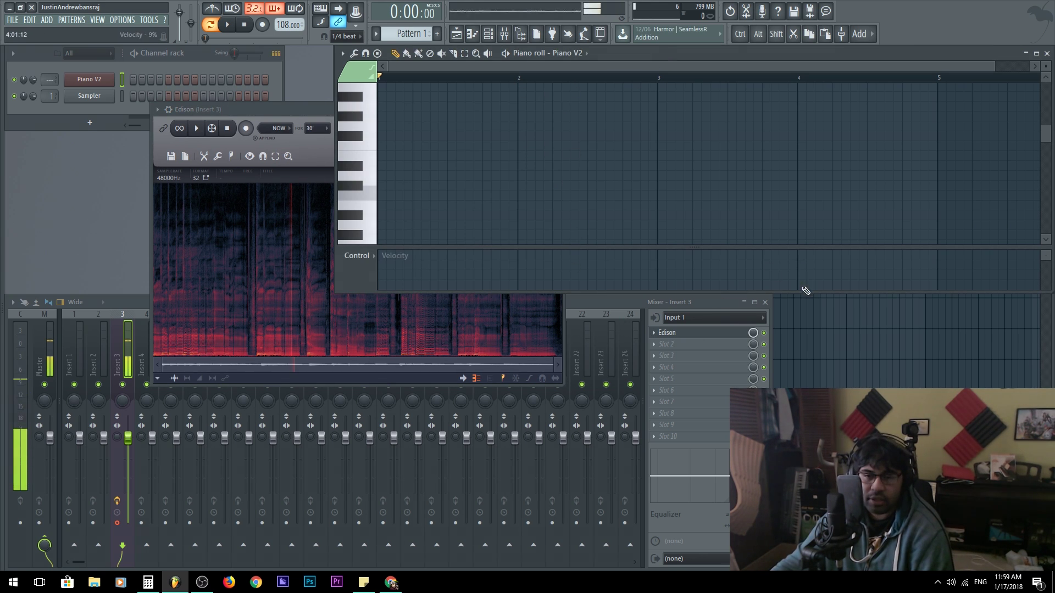
left_click_drag(797, 292, 797, 473)
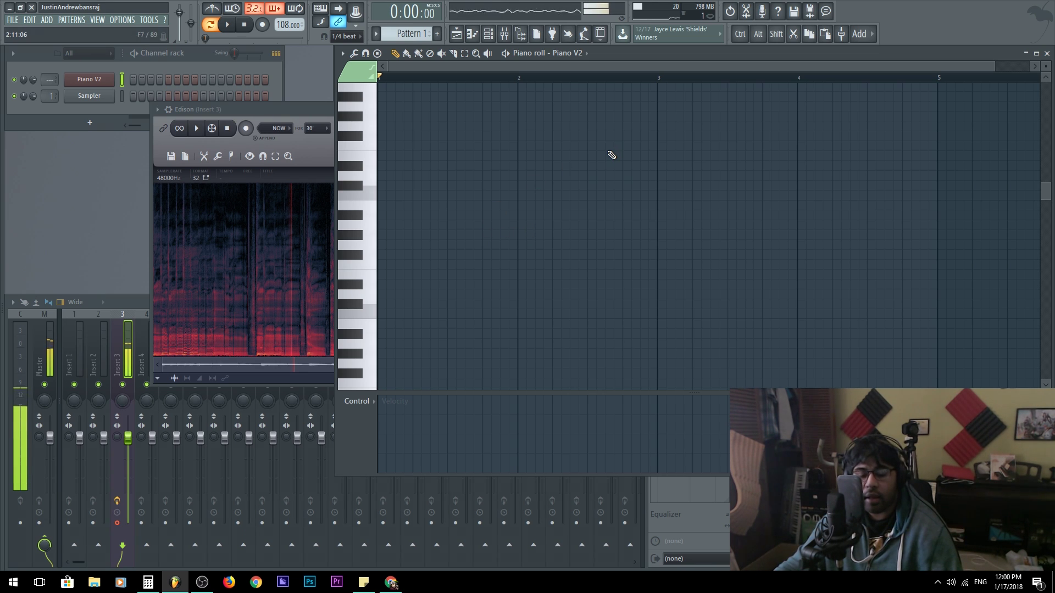
scroll(457, 259, "down", 2)
scroll(458, 259, "down", 5)
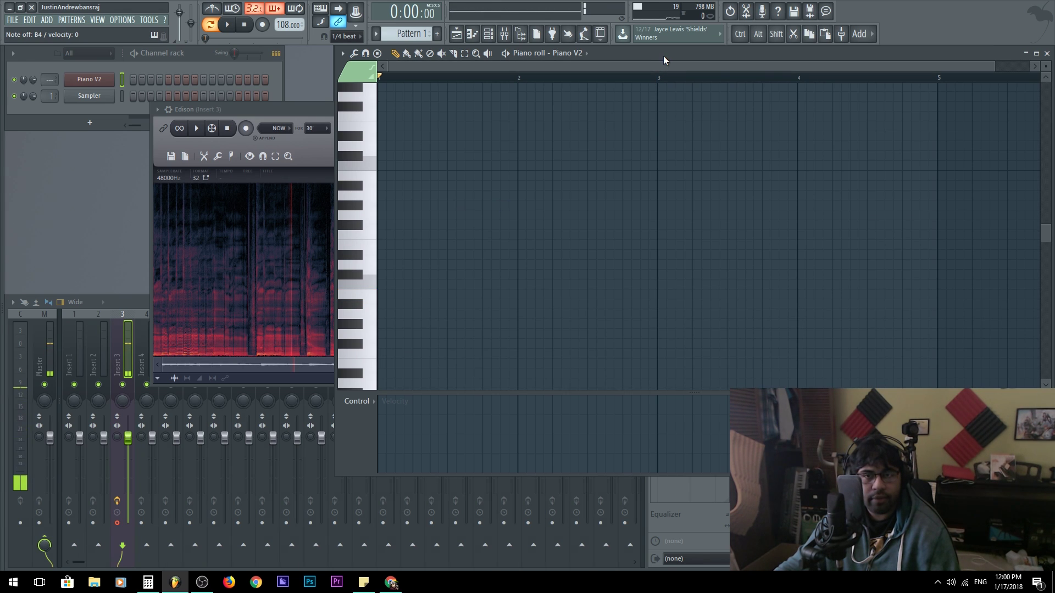
double_click(663, 55)
Audition B4 and place the notes B4, G#5, F#5 and G#5 on the four beats of bar 1
left_click(34, 296)
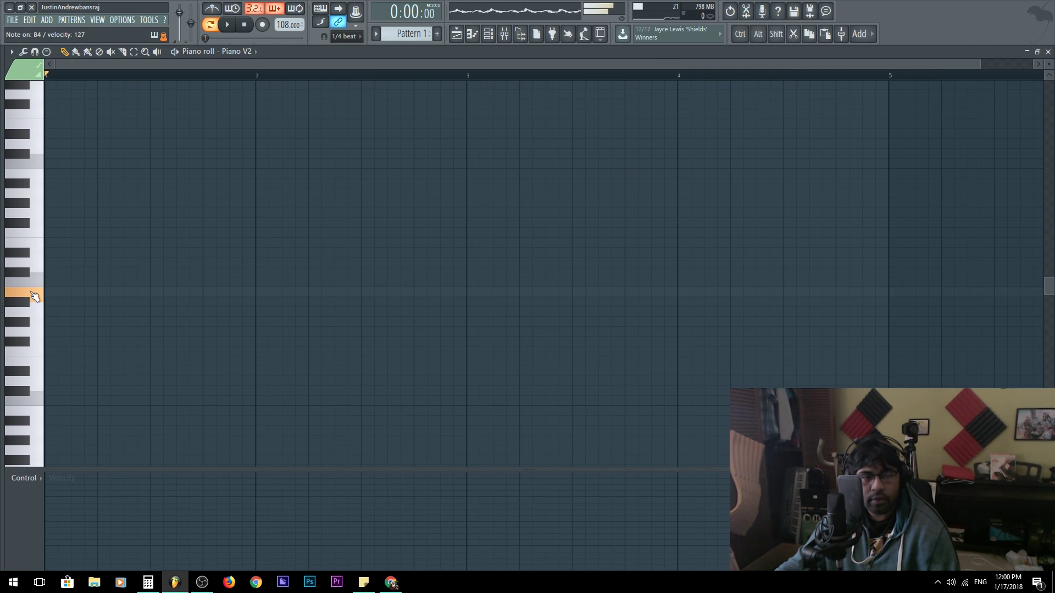
left_click(36, 296)
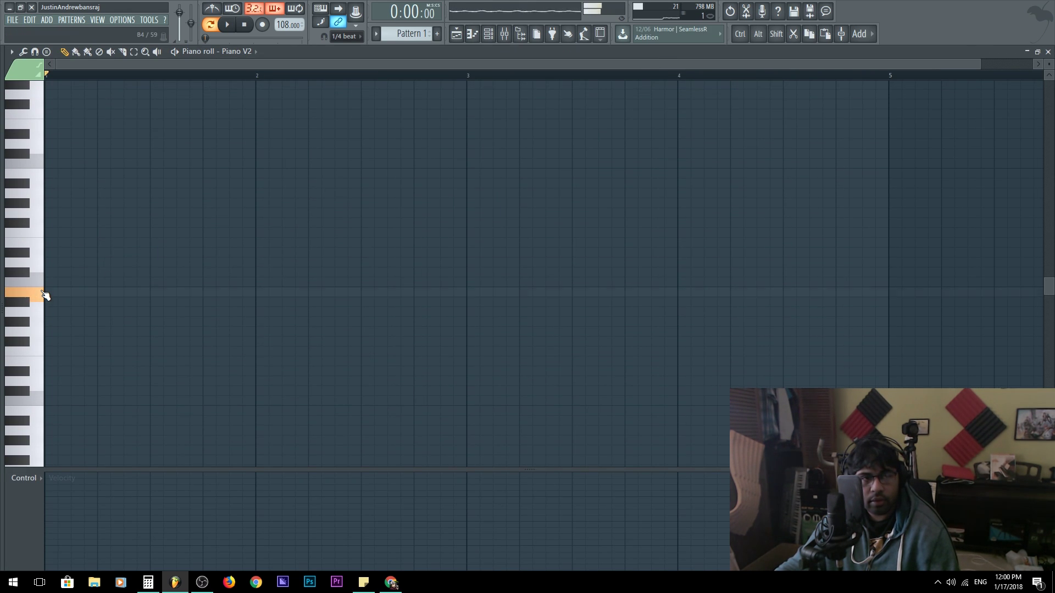
left_click(60, 292)
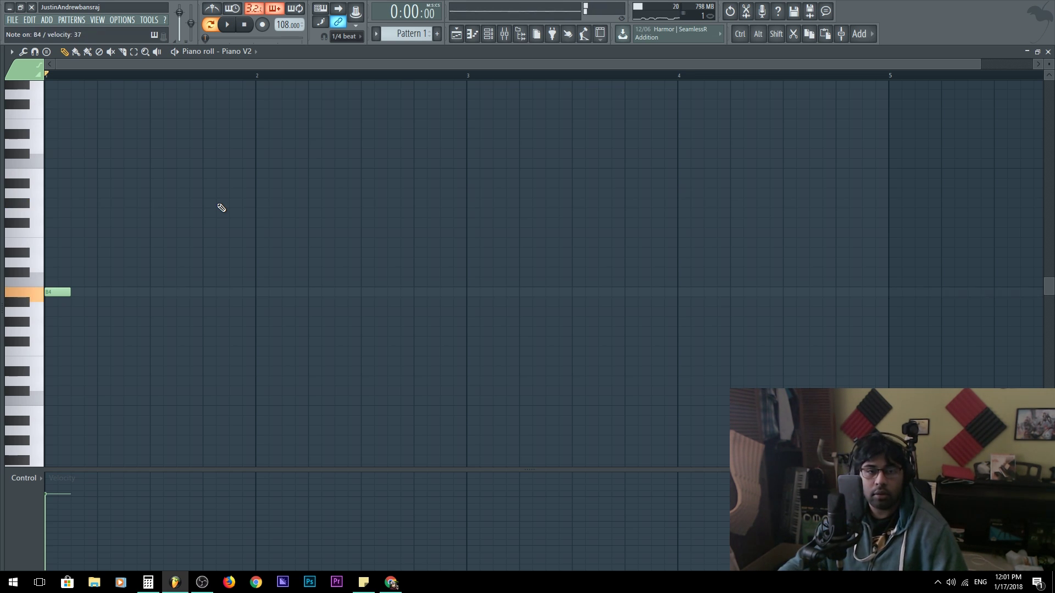
left_click(103, 203)
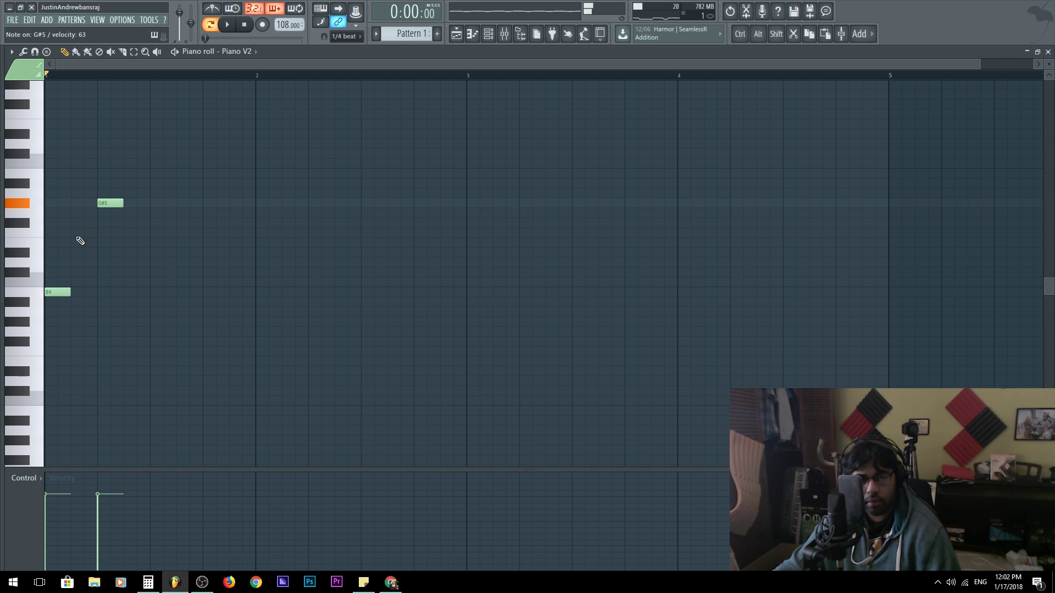
left_click(154, 222)
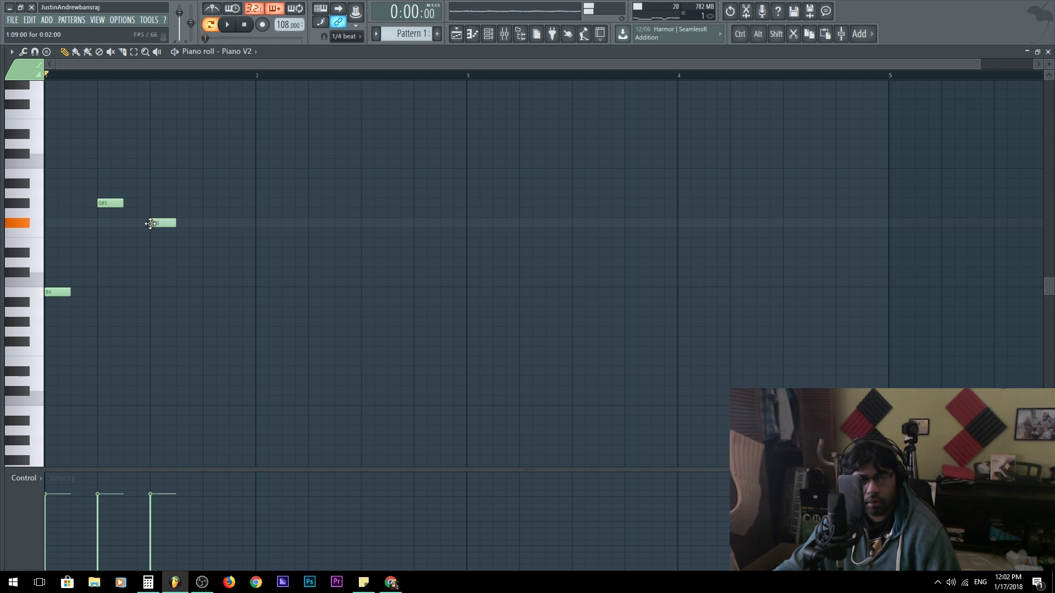
left_click(209, 205)
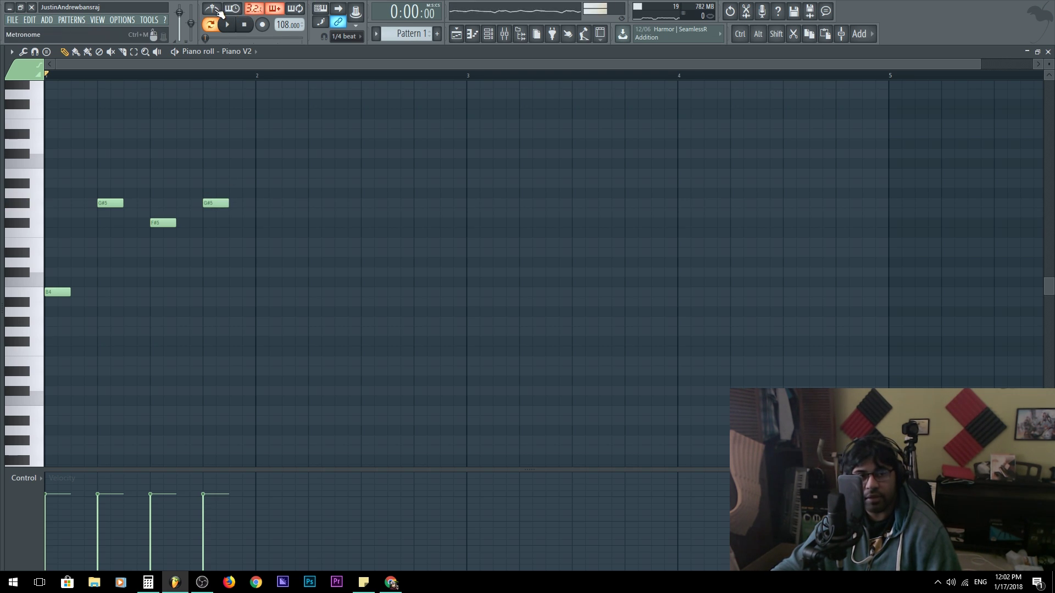
Play back the bar 1 melody and add a B5 note at the start of bar 2, with playback stopped
left_click(227, 24)
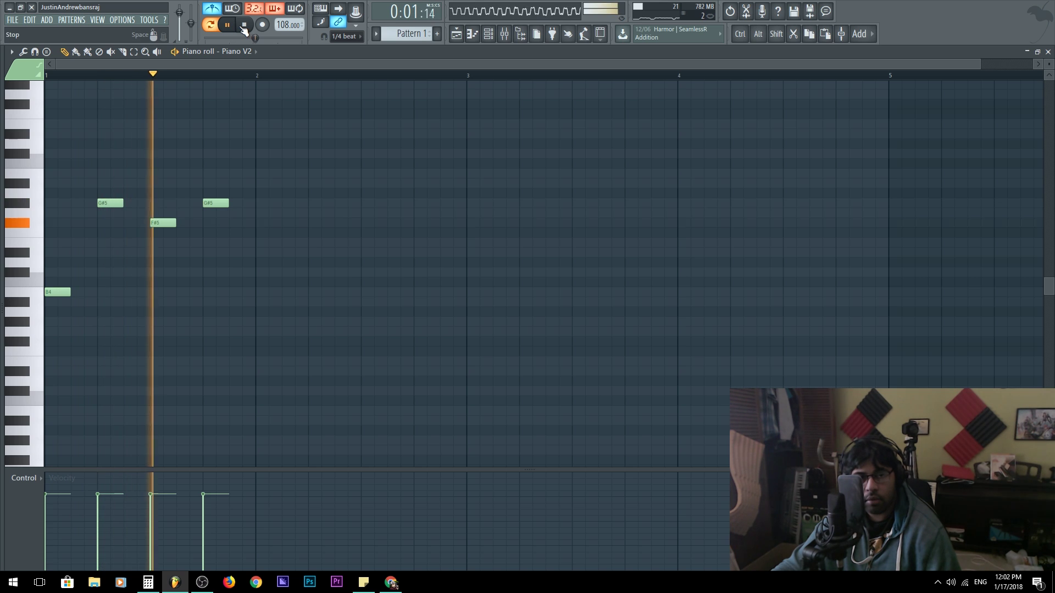
left_click(244, 25)
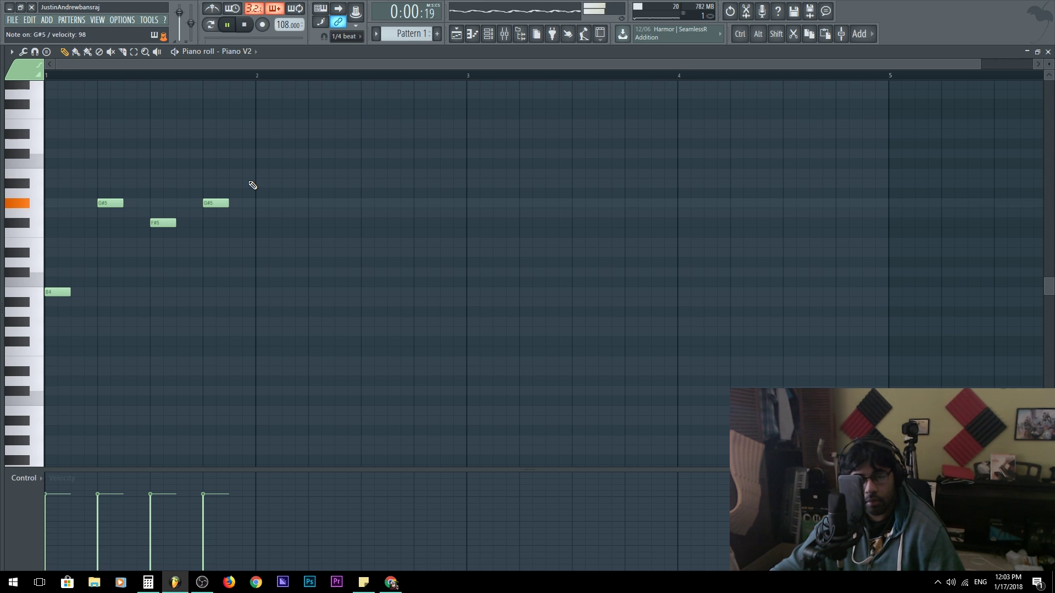
mouse_move(259, 176)
left_mouse_down()
mouse_move(250, 183)
mouse_move(274, 172)
left_mouse_up()
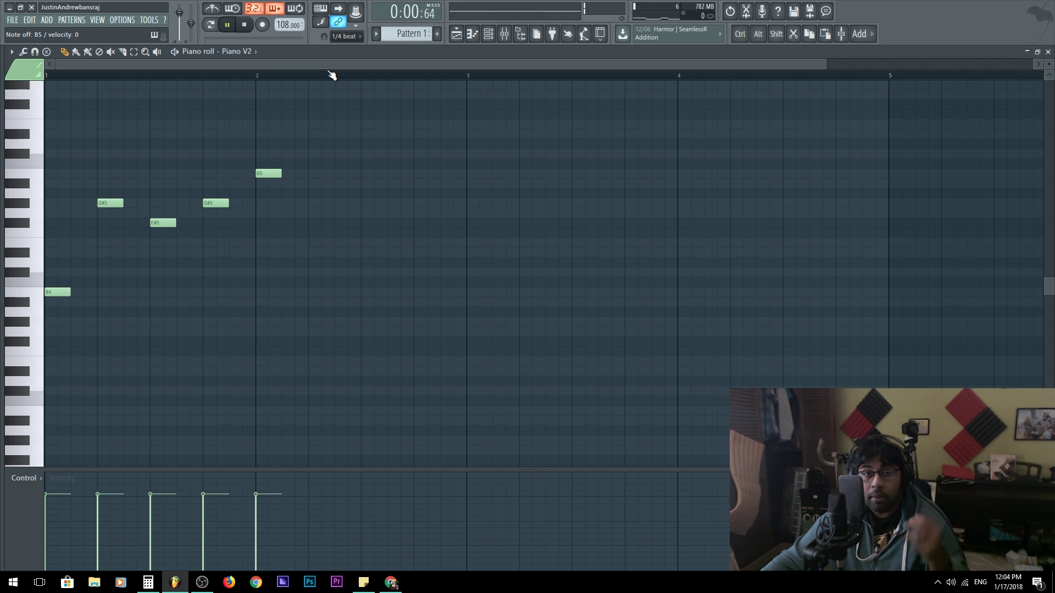
left_click(245, 25)
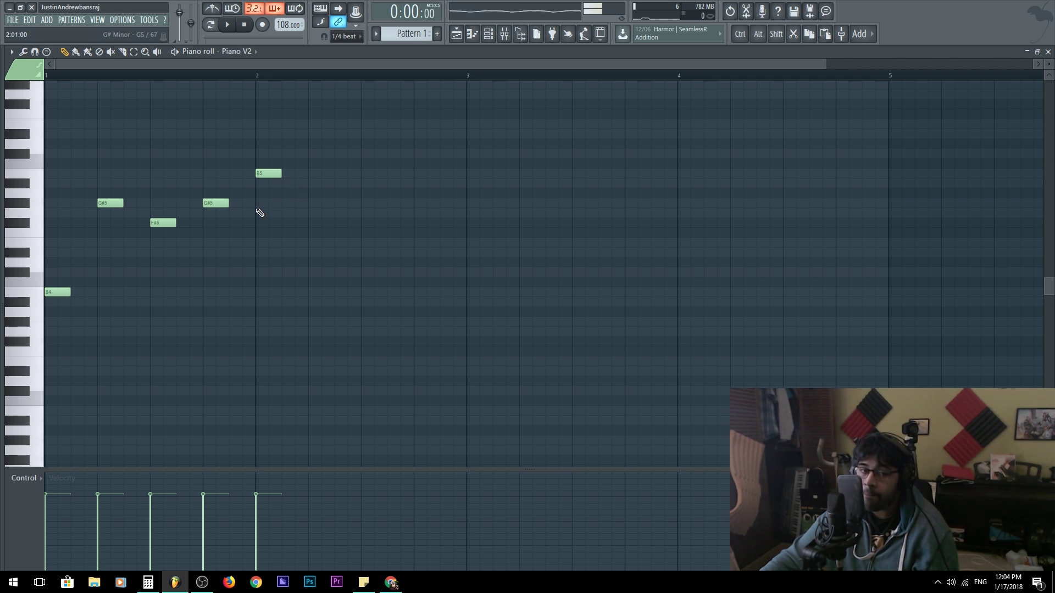
Add G#5, F#5 and G#5 notes on beats 2, 3 and 4 of bar 2, auditioning the neighbouring notes
left_click(310, 202)
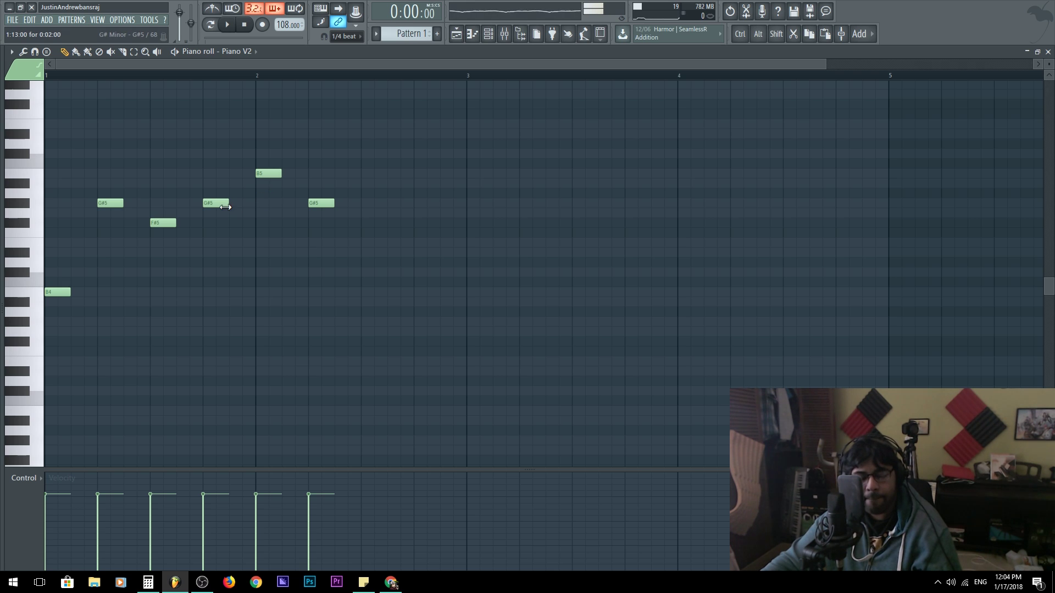
left_click(268, 174)
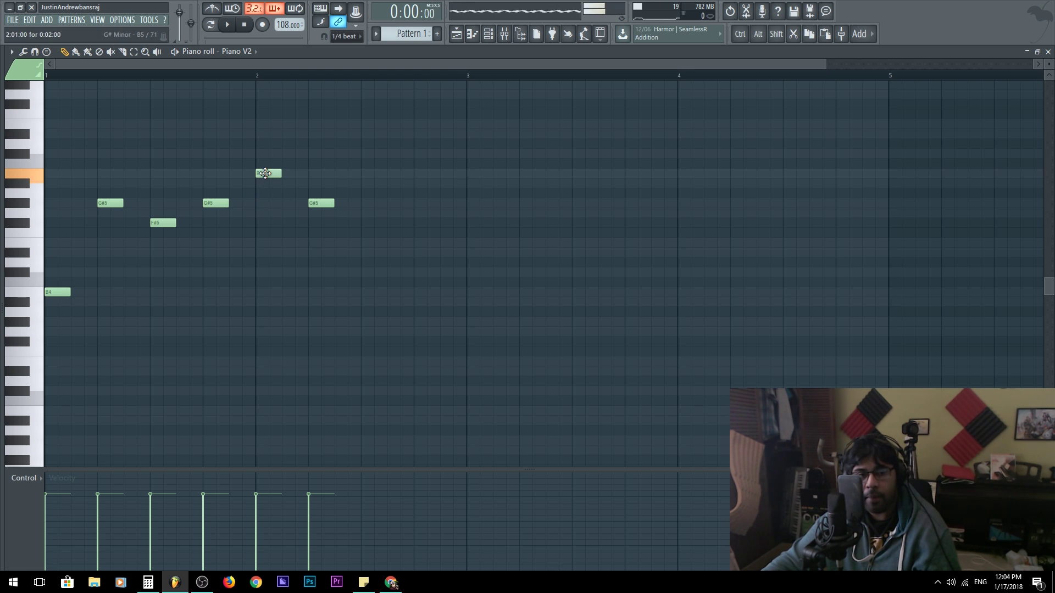
left_click(321, 203)
left_click(376, 213)
left_click_drag(365, 227, 366, 231)
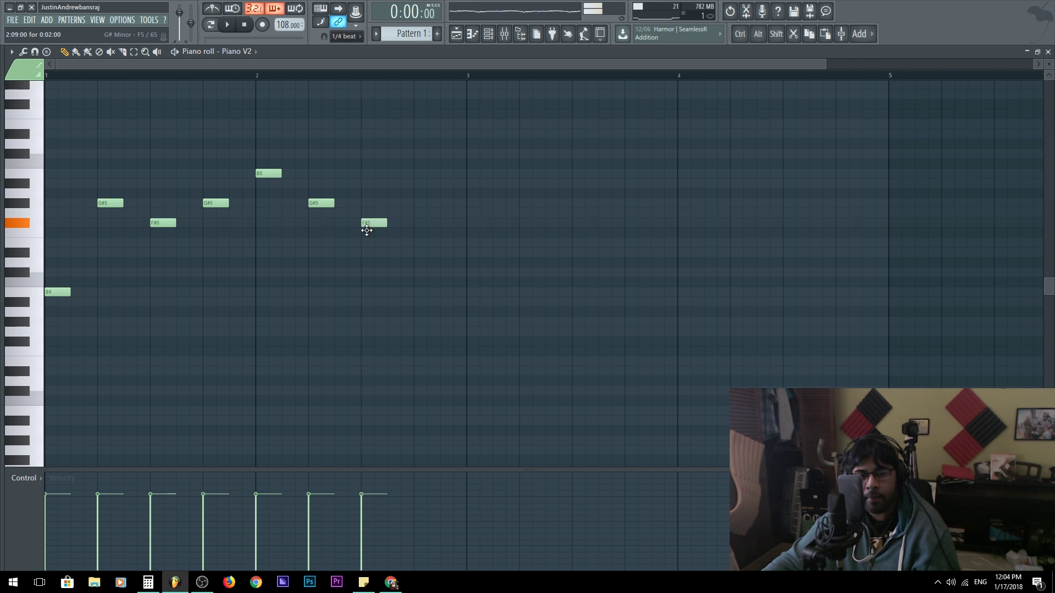
left_click(419, 202)
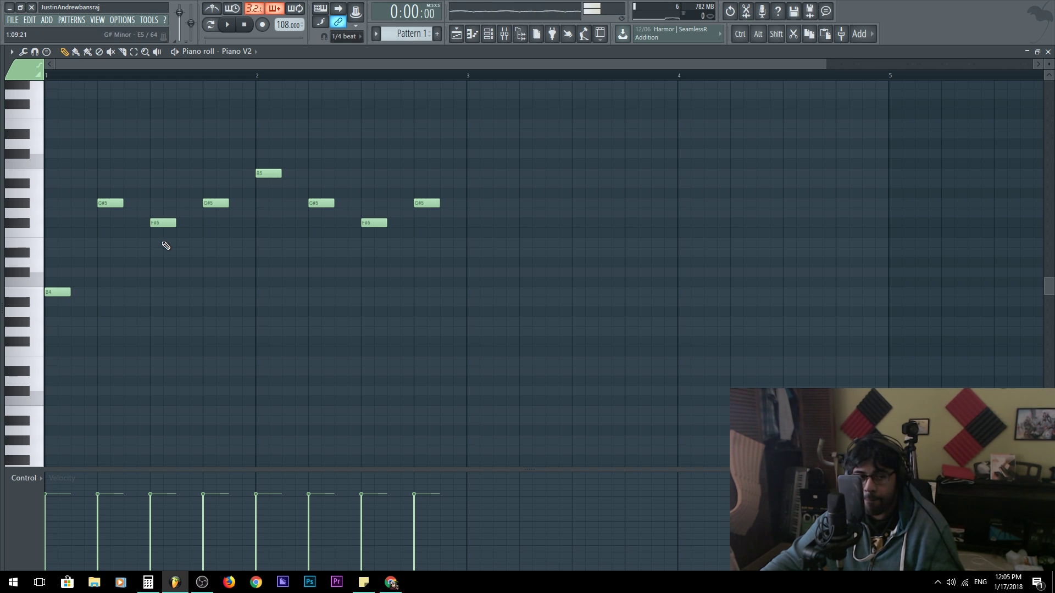
left_click(432, 201)
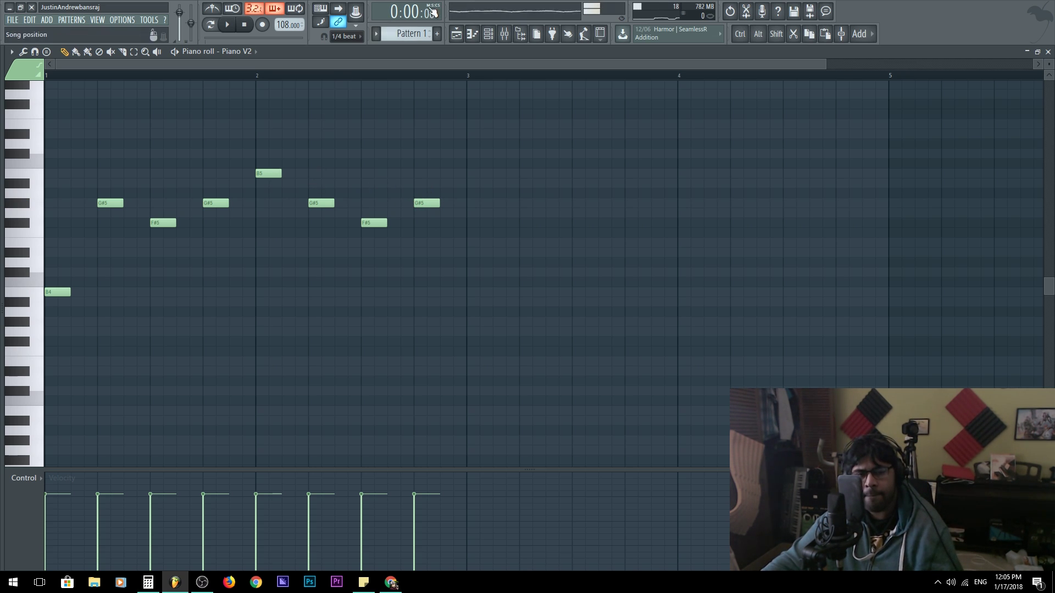
Bring Edison to the front, play the recorded idea for reference, and enlarge the piano roll again
double_click(443, 53)
left_click(304, 120)
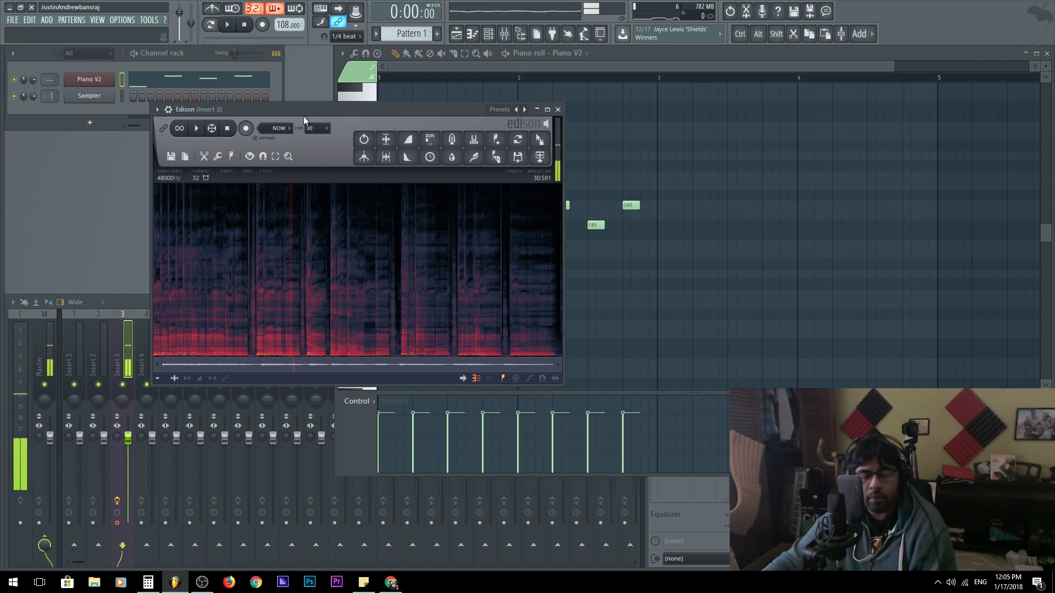
key("space")
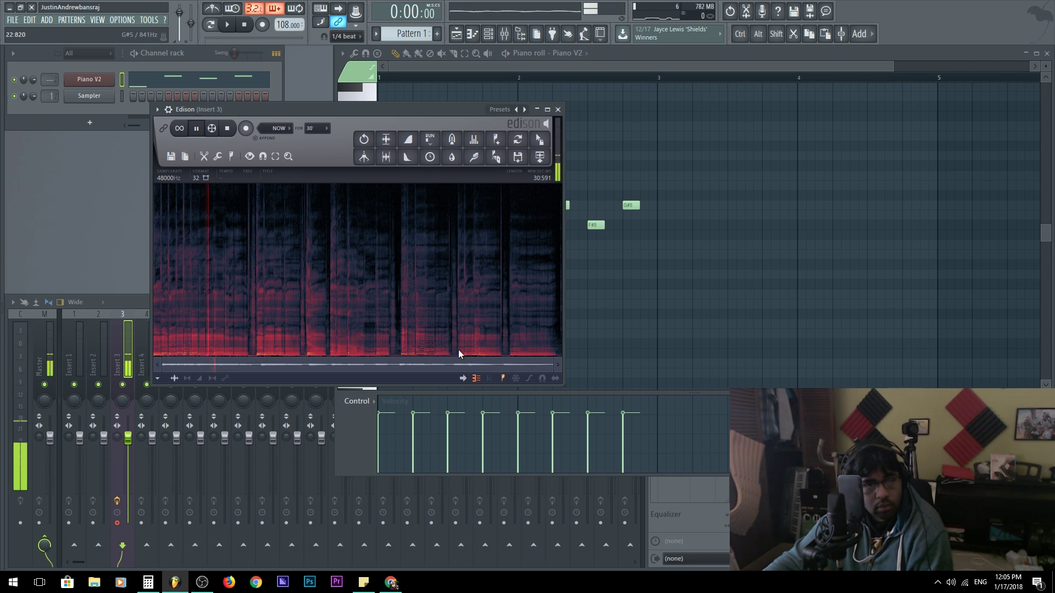
left_click(758, 238)
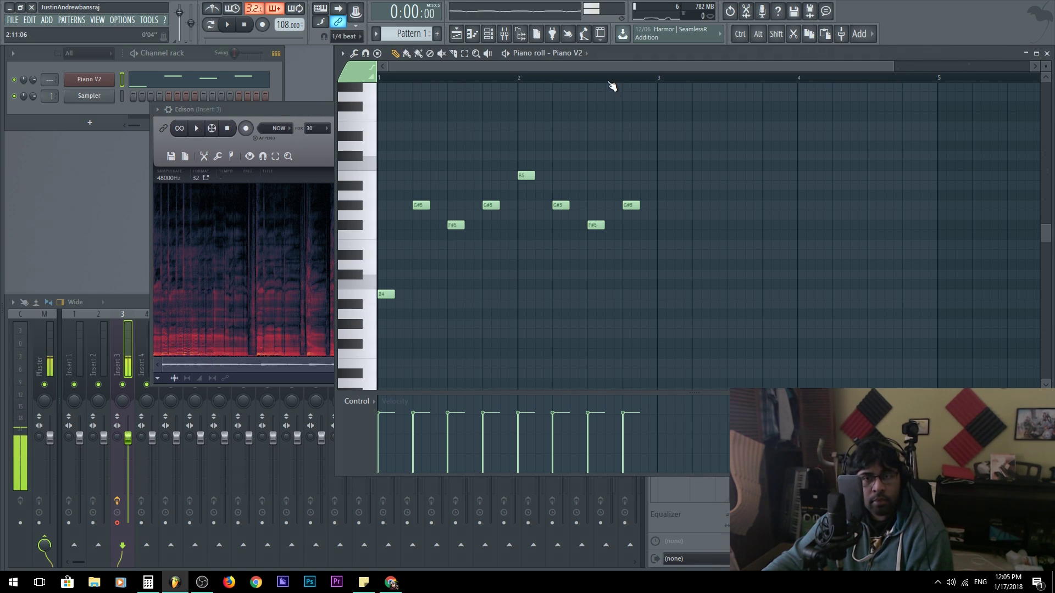
double_click(631, 53)
Replace the last note of bar 2 with an E5 and play back the melody in pattern mode
right_click(426, 203)
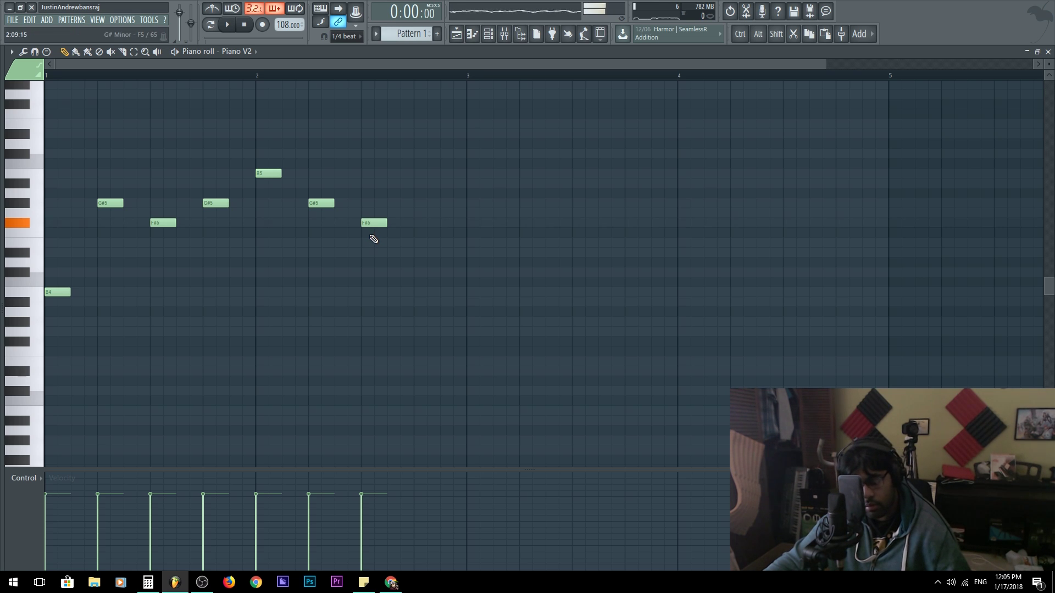
left_click(419, 243)
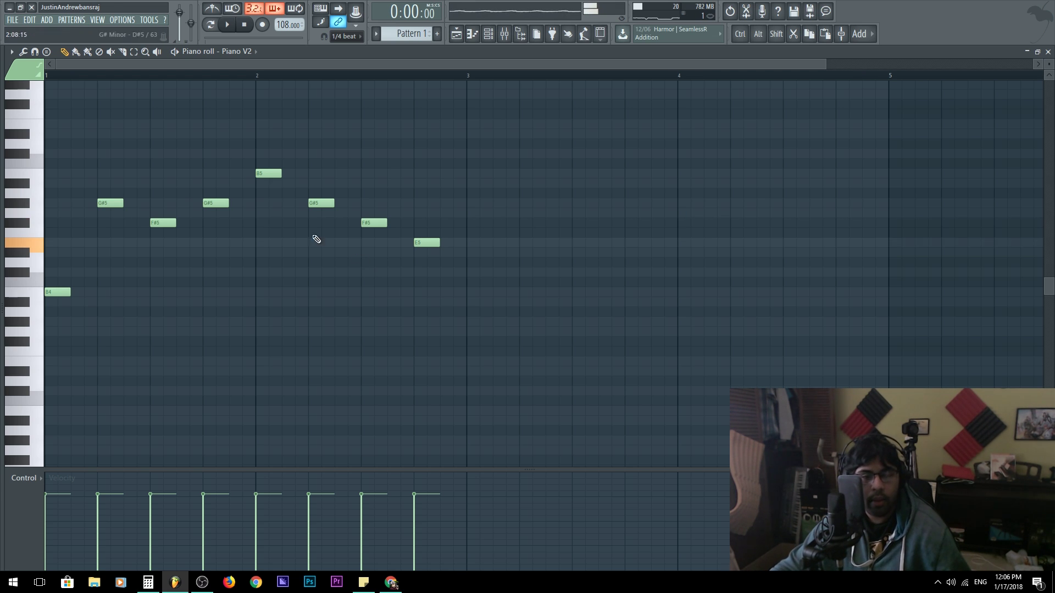
left_click(226, 25)
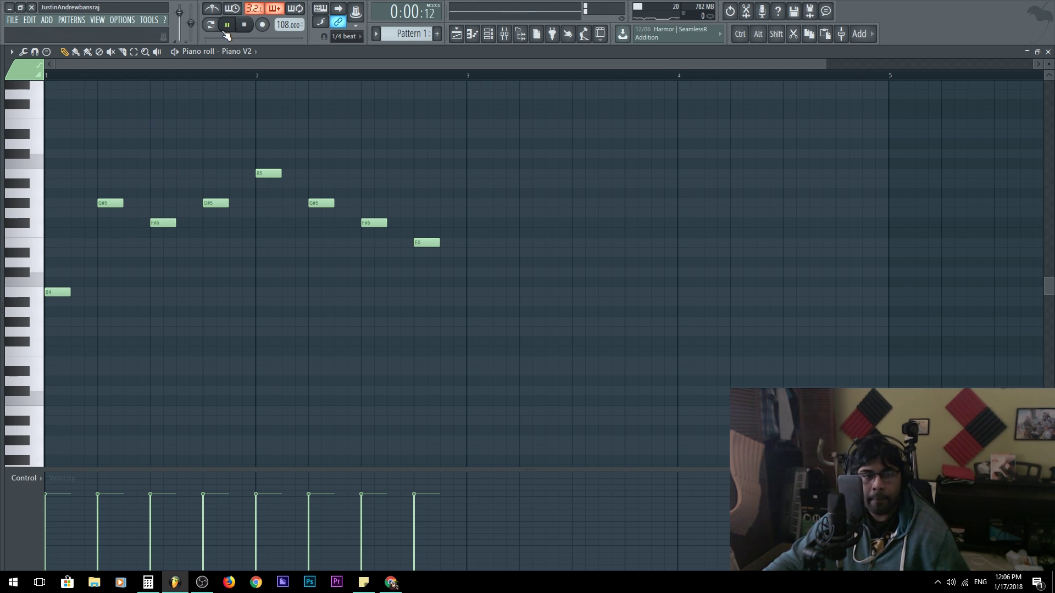
left_click(216, 27)
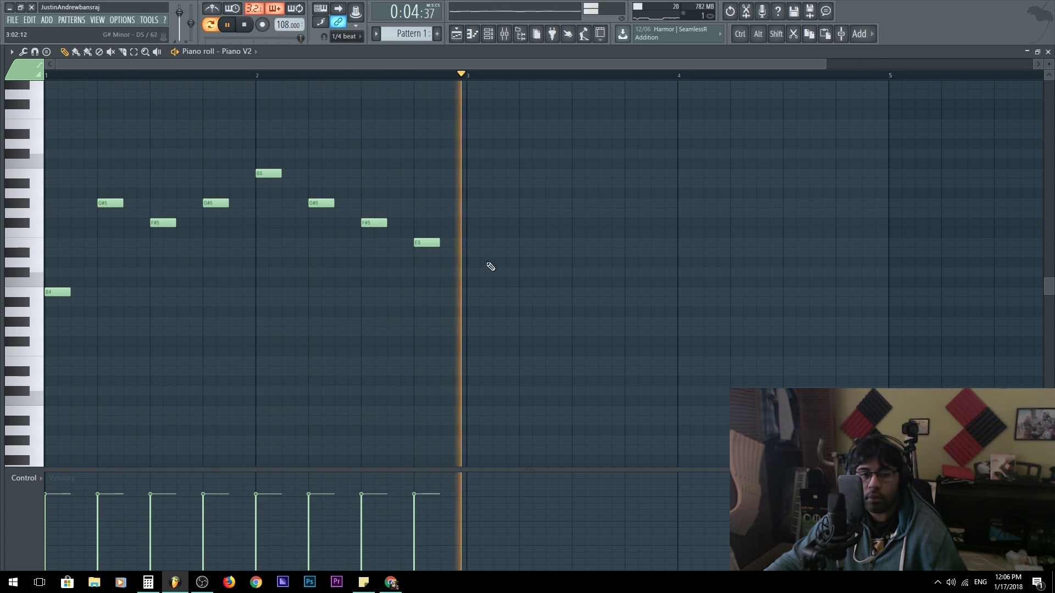
left_click(244, 25)
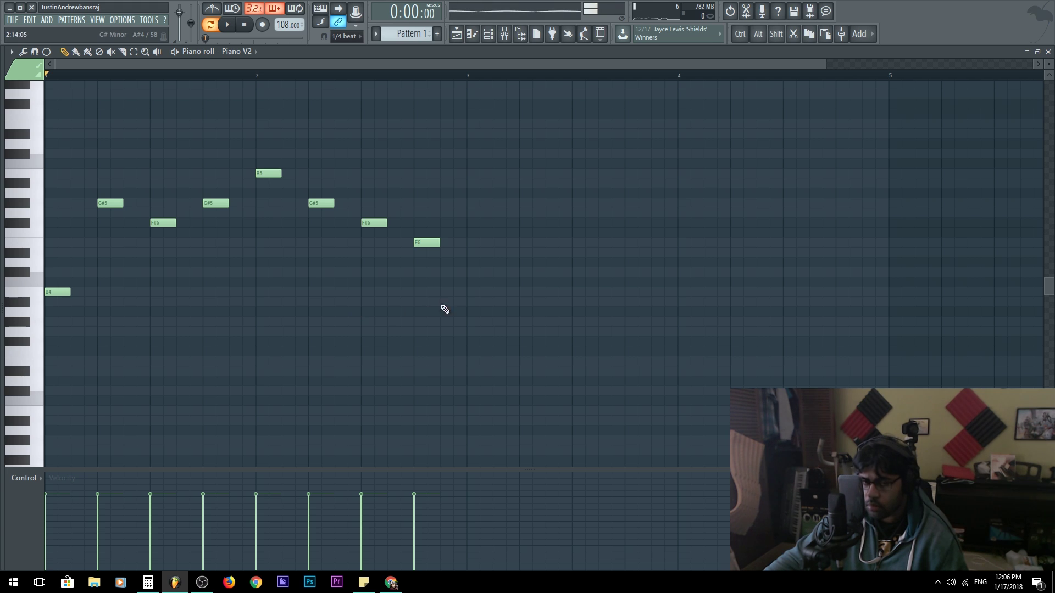
Add a D#5 note at the start of bar 3 and play back the melody from bar 2
left_click(471, 254)
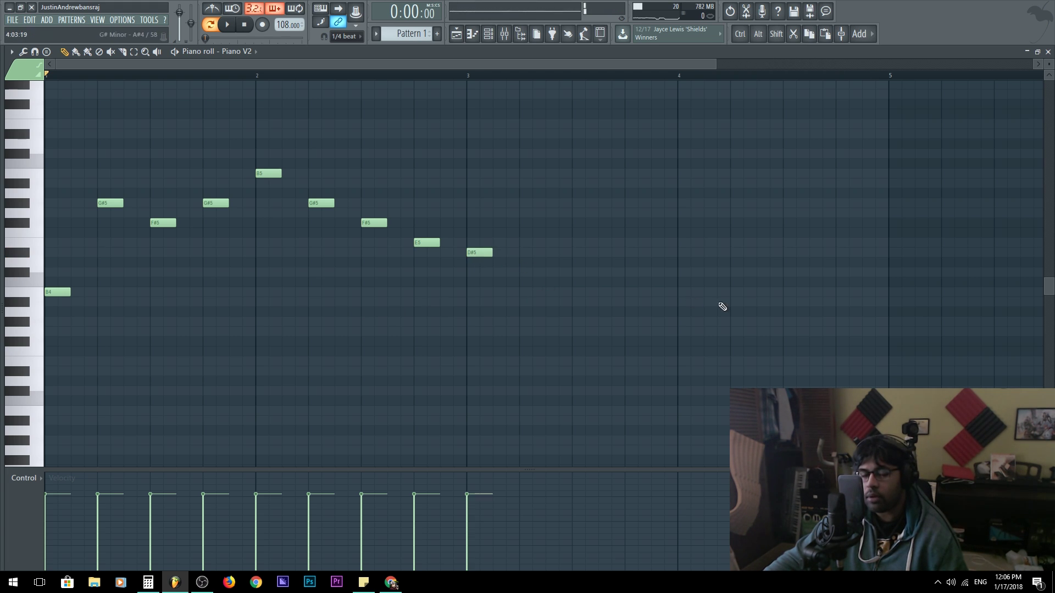
left_click(255, 76)
left_click(233, 30)
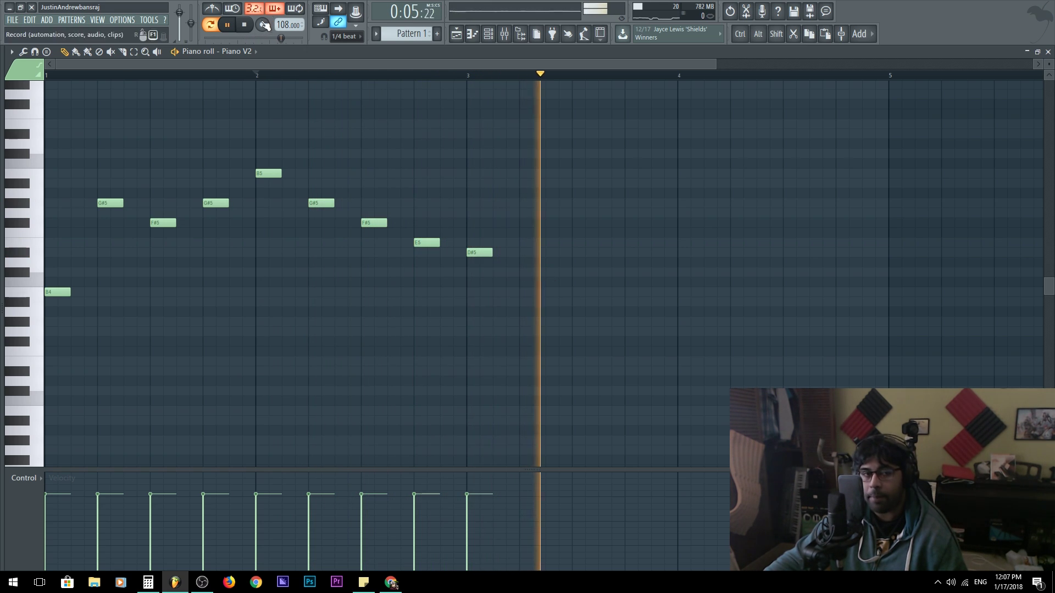
left_click(244, 24)
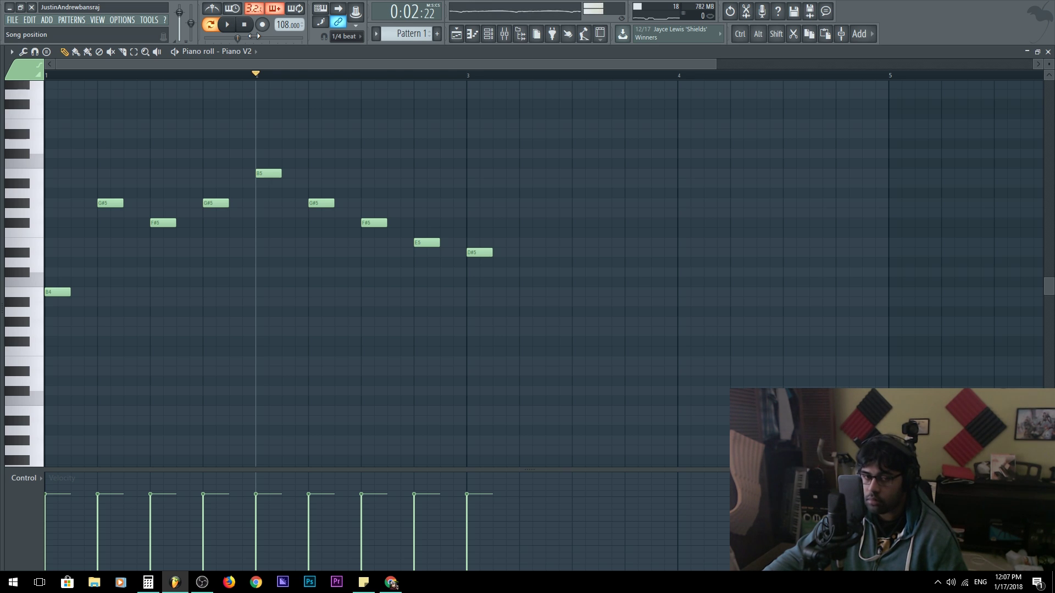
key("space")
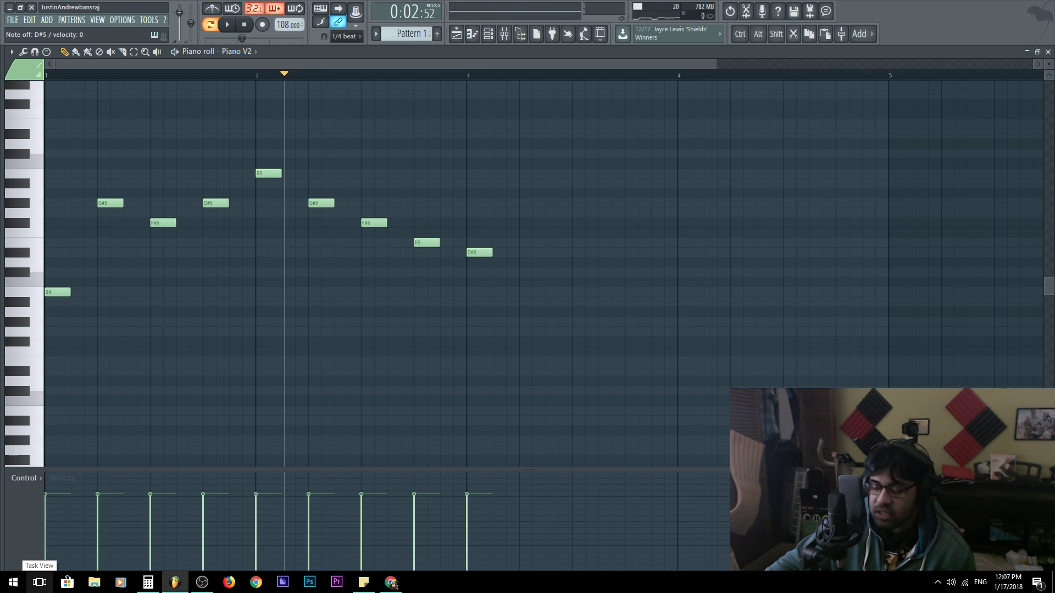
left_click(258, 76)
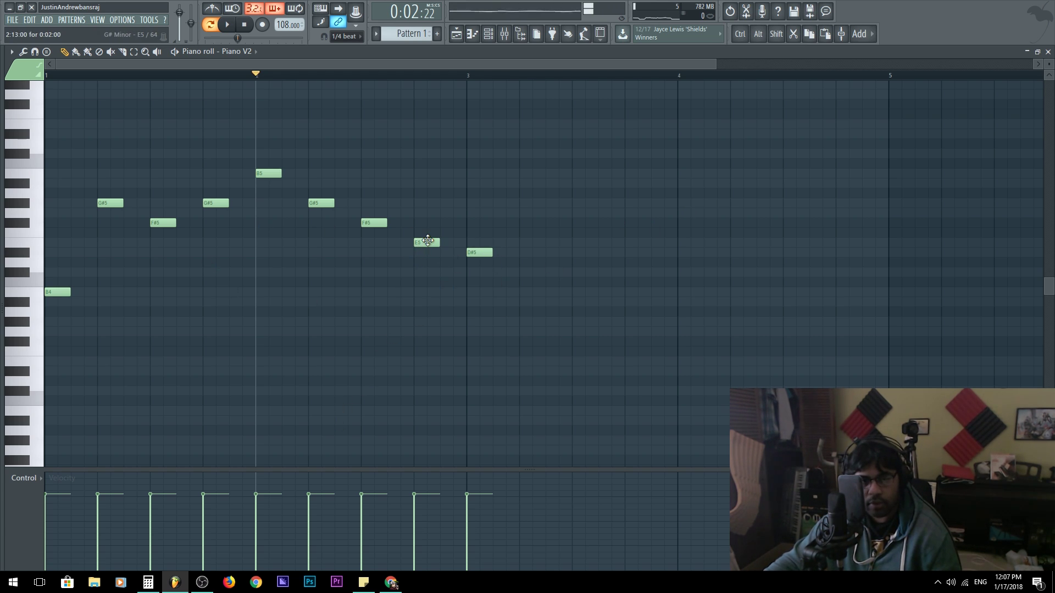
Place E5 and B4 notes on beats 2 and 3 of bar 3, and play back from bar 2
left_click_drag(529, 243, 522, 247)
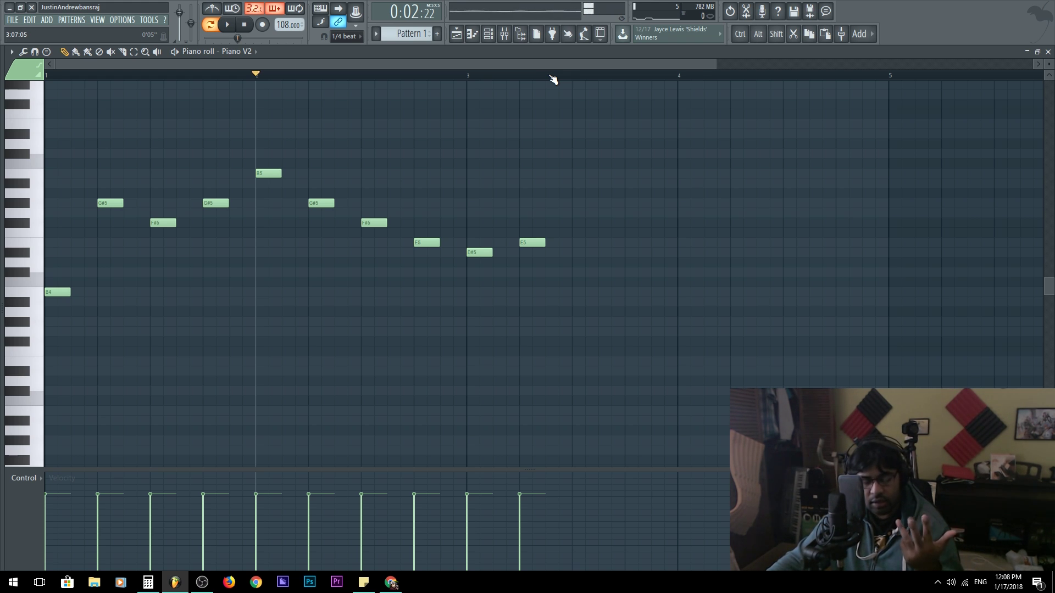
left_click(574, 284)
right_click(585, 282)
left_click(574, 292)
key("space")
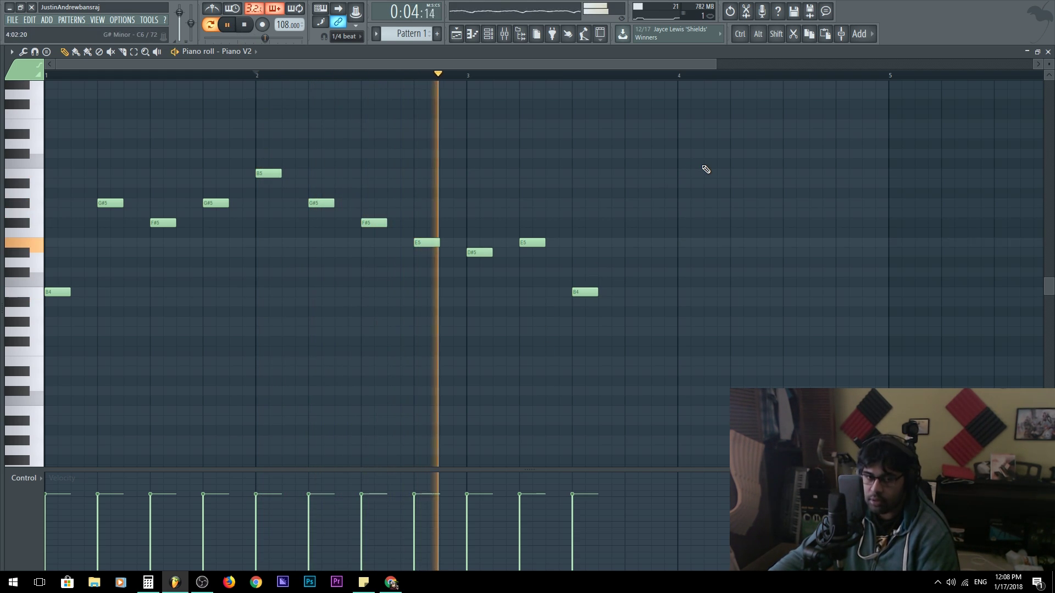
key("space")
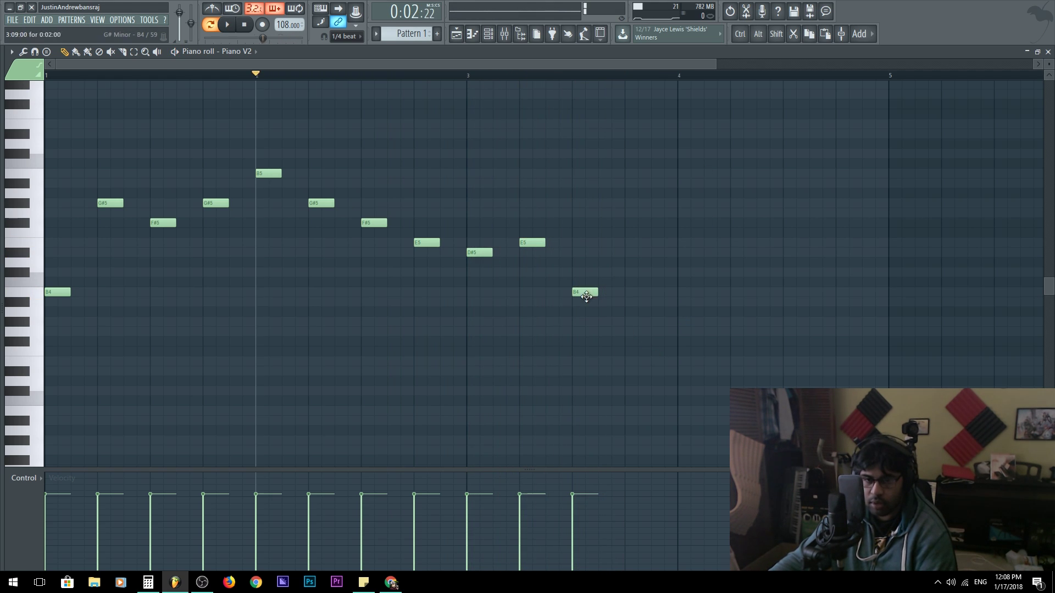
Move the B4 note from bar 3 to the start of bar 4 and the E5 to beat 3 of bar 3
left_click_drag(616, 323, 645, 355)
left_click(553, 199)
mouse_move(581, 231)
left_mouse_down()
mouse_move(582, 251)
mouse_move(582, 241)
left_mouse_up()
left_click(672, 334)
left_click_drag(659, 325, 691, 291)
left_click(600, 299)
Select the D#5 and E5 notes in bar 3, lengthen both to one beat, and play back from bar 2
left_click_drag(615, 276, 461, 189)
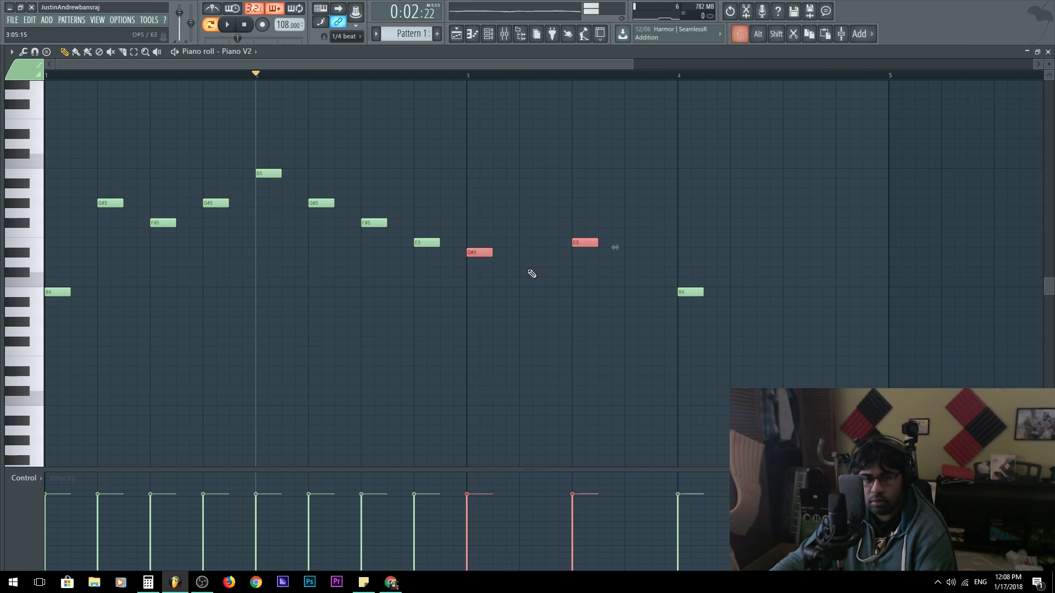
left_click(511, 238)
mouse_move(491, 277)
left_mouse_down()
mouse_move(628, 218)
mouse_move(625, 243)
left_mouse_up()
key("space")
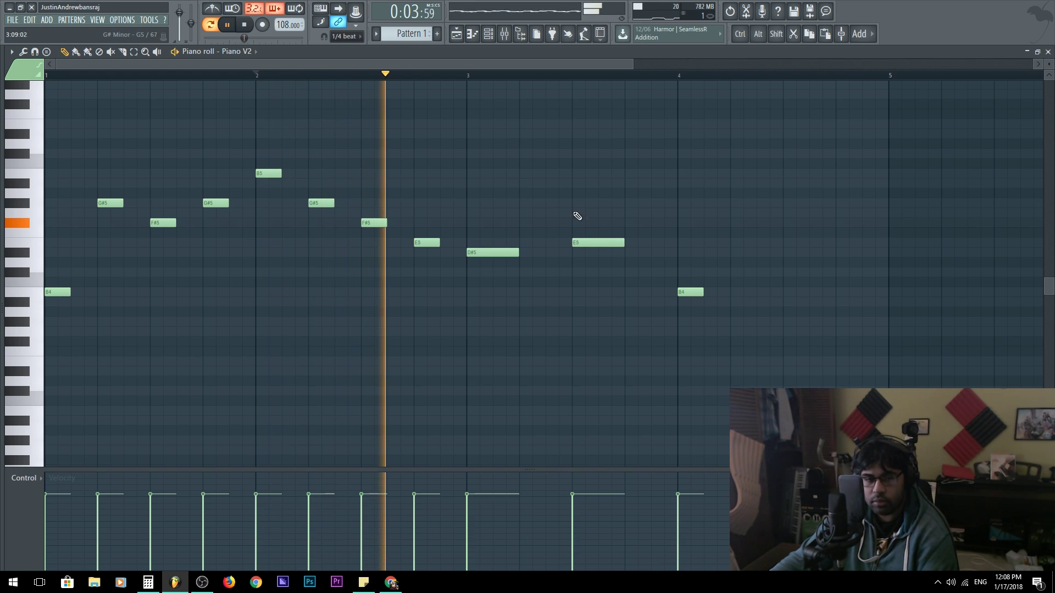
key("space")
Move the E5 note in bar 3 half a beat earlier and play back the change
left_click_drag(603, 244, 567, 252)
key("space")
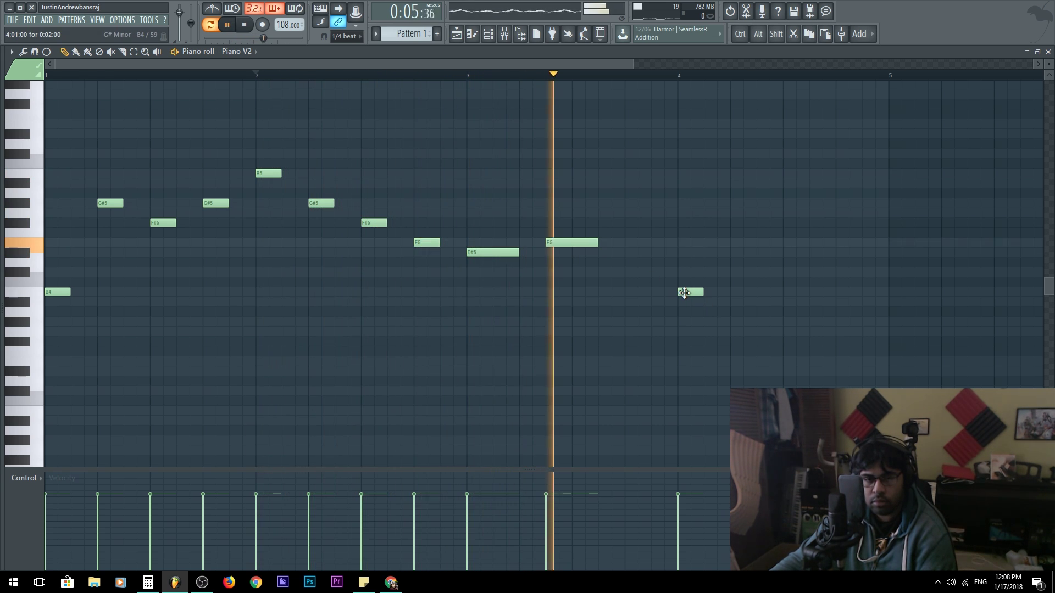
key("space")
Move the final B4 to beat 4 of bar 3, lengthen it to one and a half beats, and check it in playback
mouse_move(684, 293)
left_mouse_down()
mouse_move(634, 290)
mouse_move(683, 292)
left_mouse_up()
key("space")
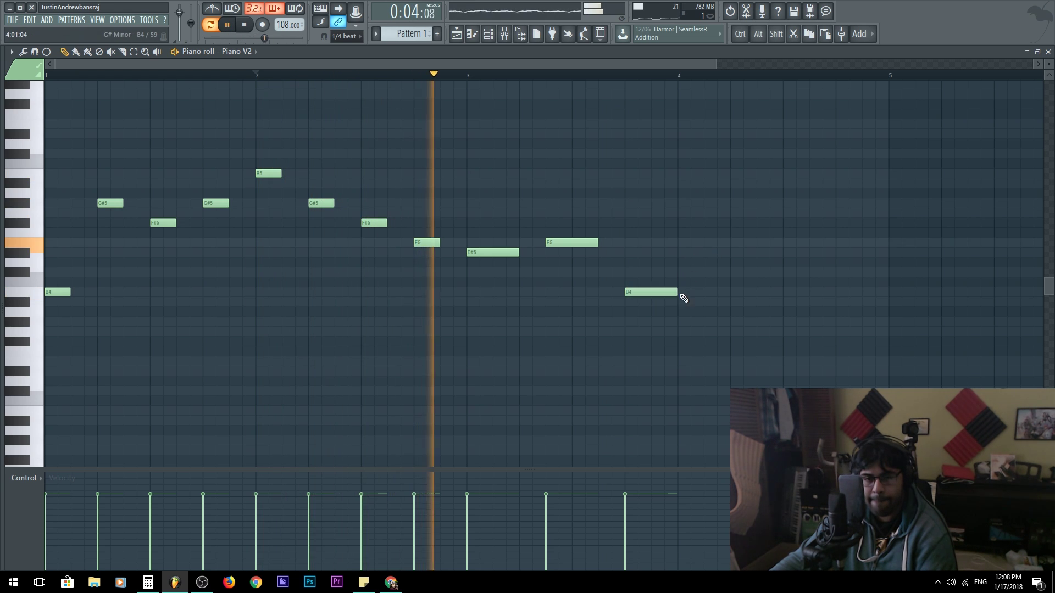
scroll(769, 247, "down", 3)
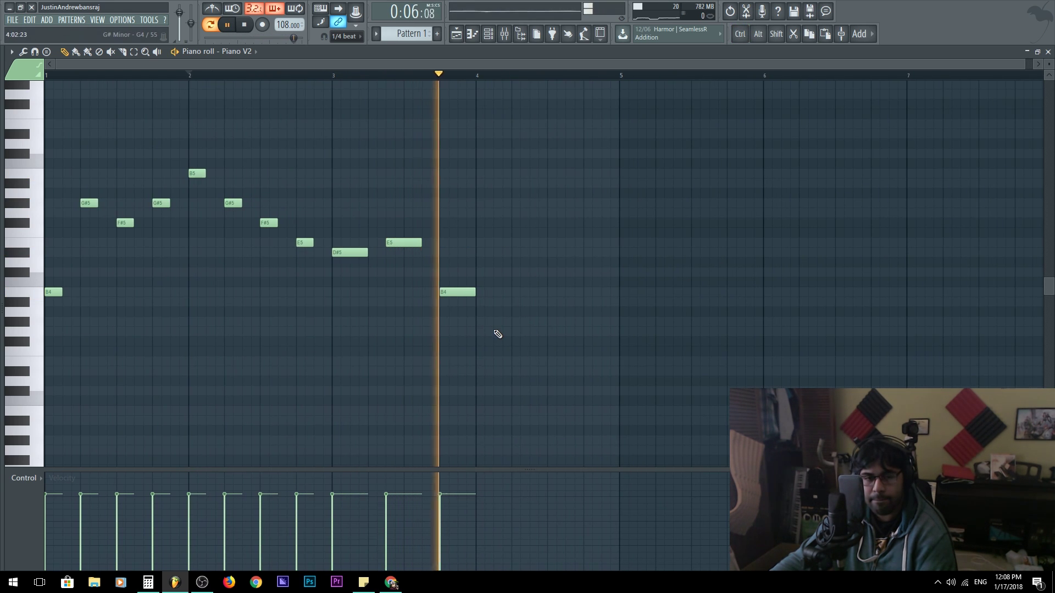
key("space")
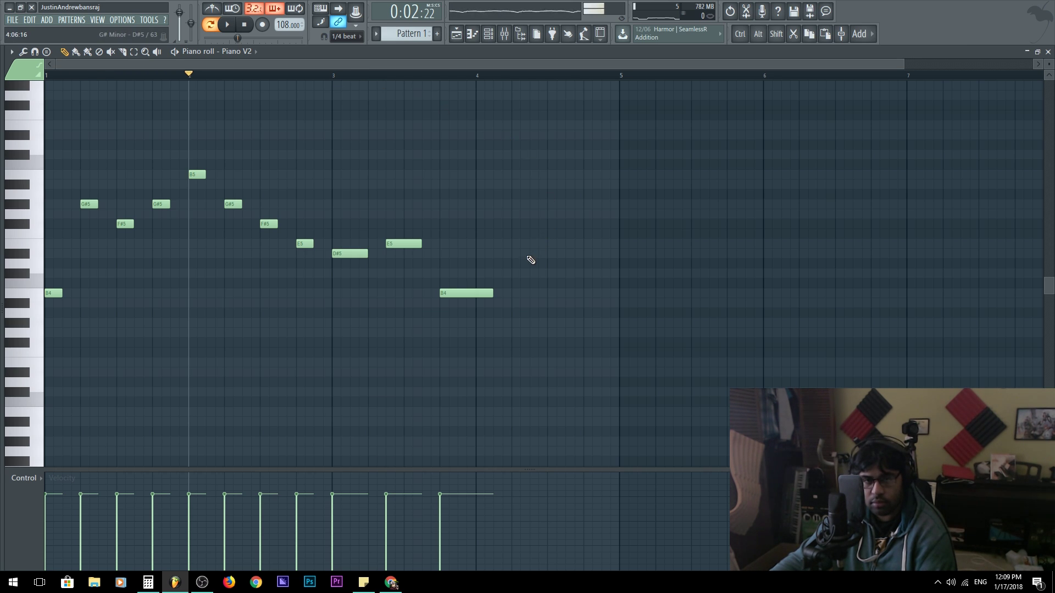
Return the playback position to the start of the pattern and turn on the metronome
left_click(171, 75)
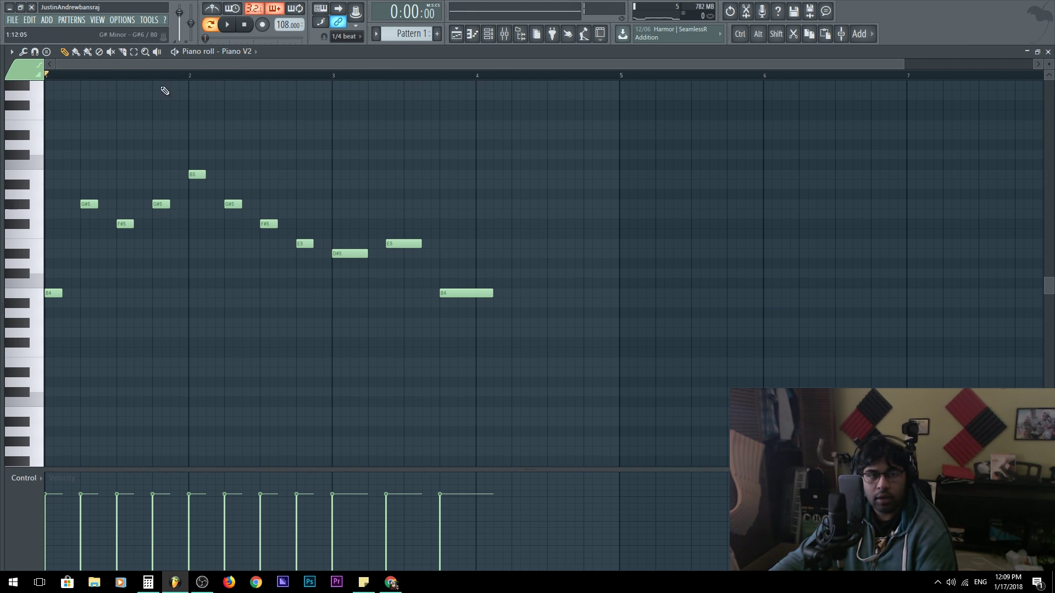
left_click(218, 9)
left_click(344, 37)
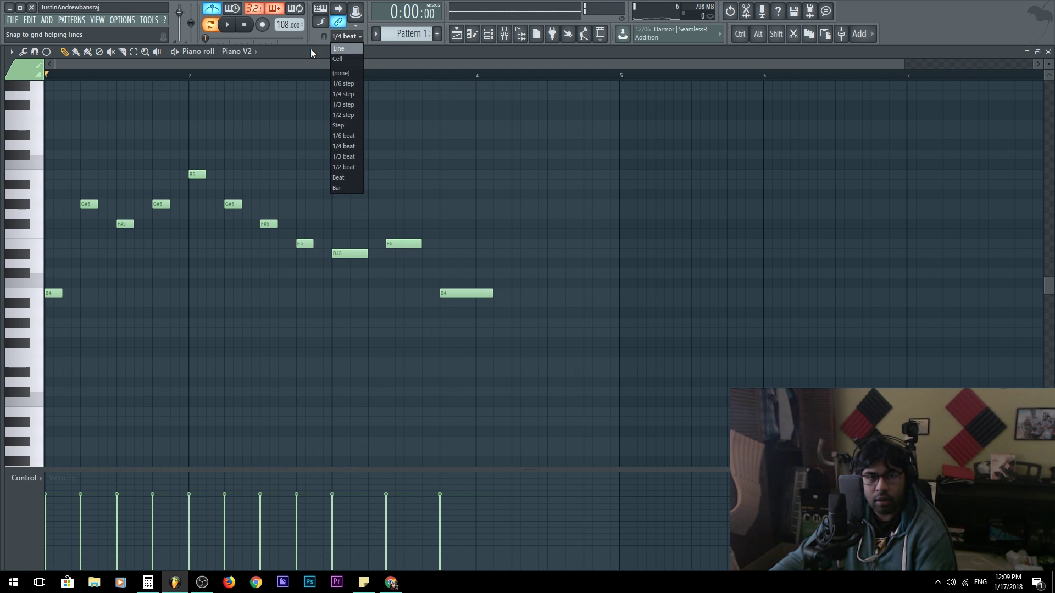
Reveal the mixer, lower the Insert 1 volume to about 43%, and play the melody to check its level
double_click(308, 51)
left_click_drag(80, 437, 80, 480)
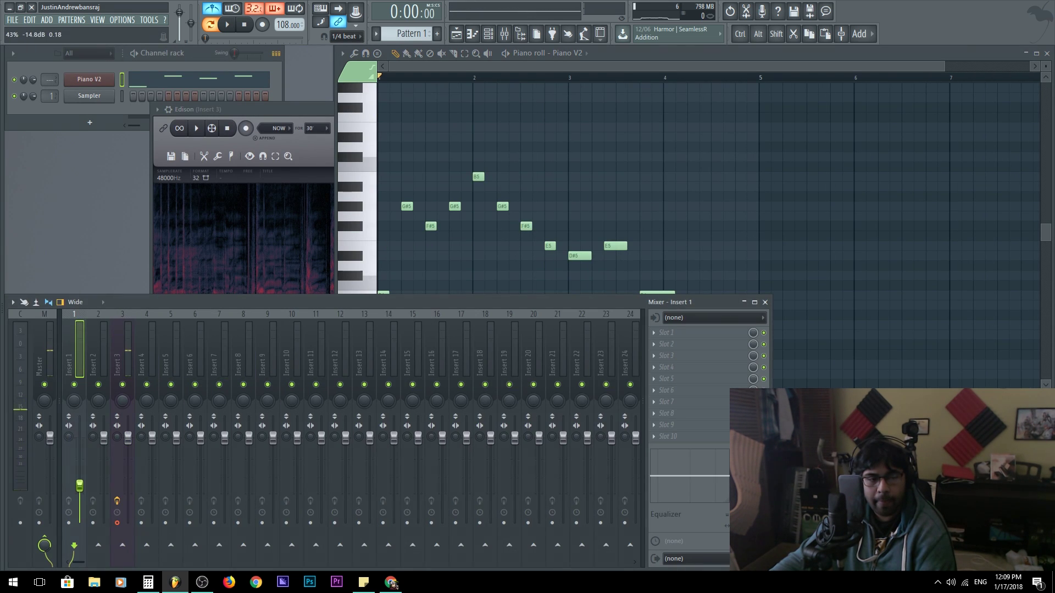
key("space")
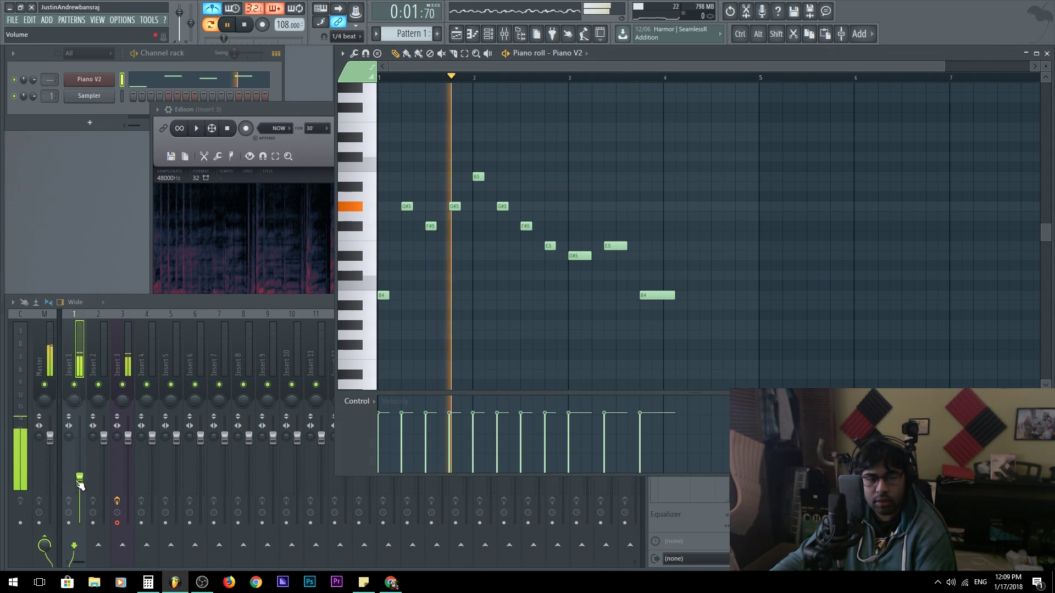
key("space")
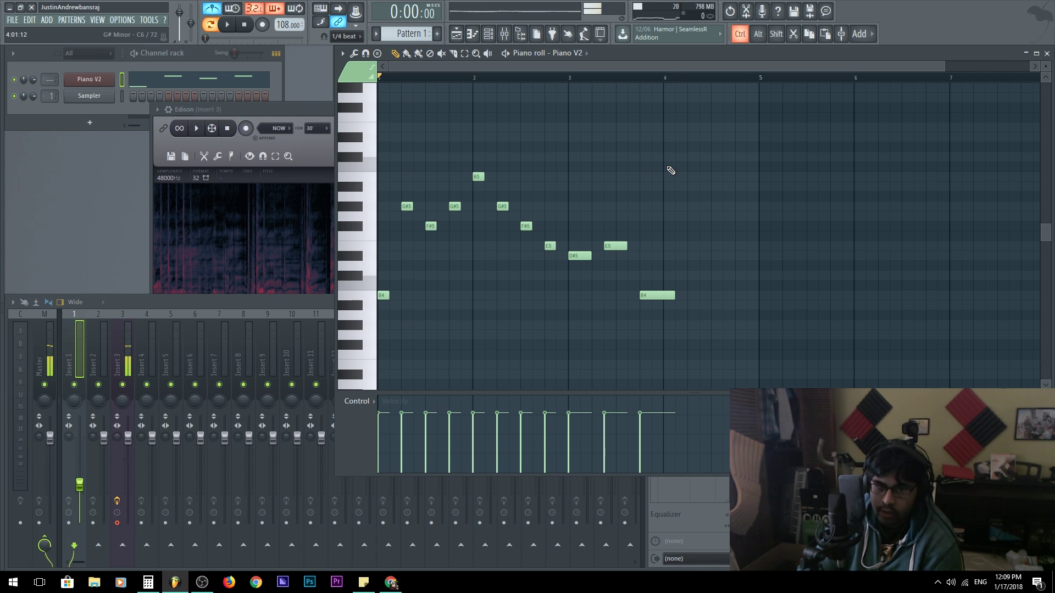
Apply quick legato to all melody notes and add a B4 on beat 4 of bar 4 in the enlarged piano roll
key("ctrl+l")
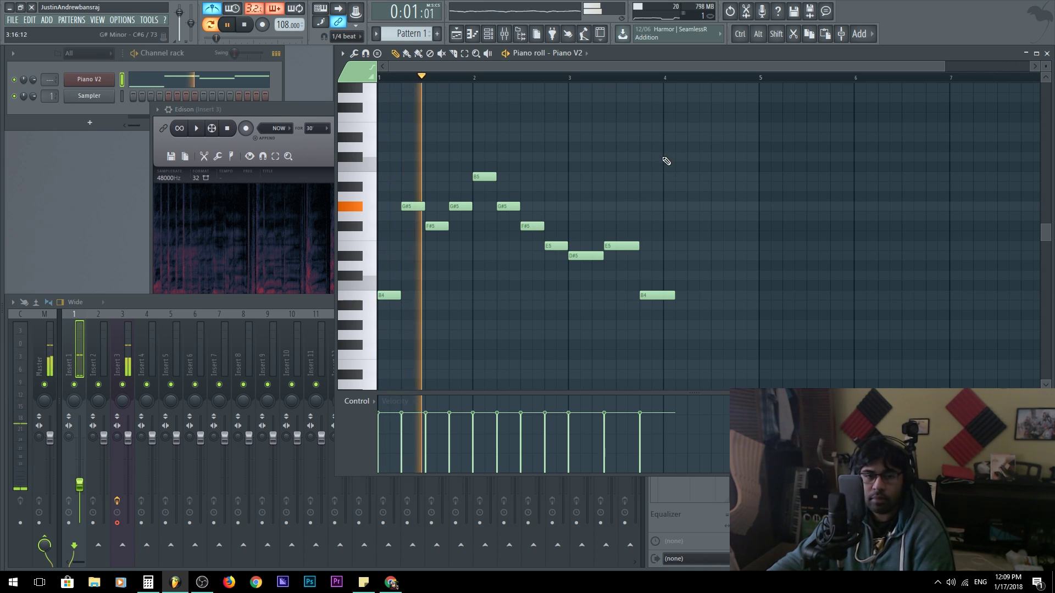
double_click(645, 55)
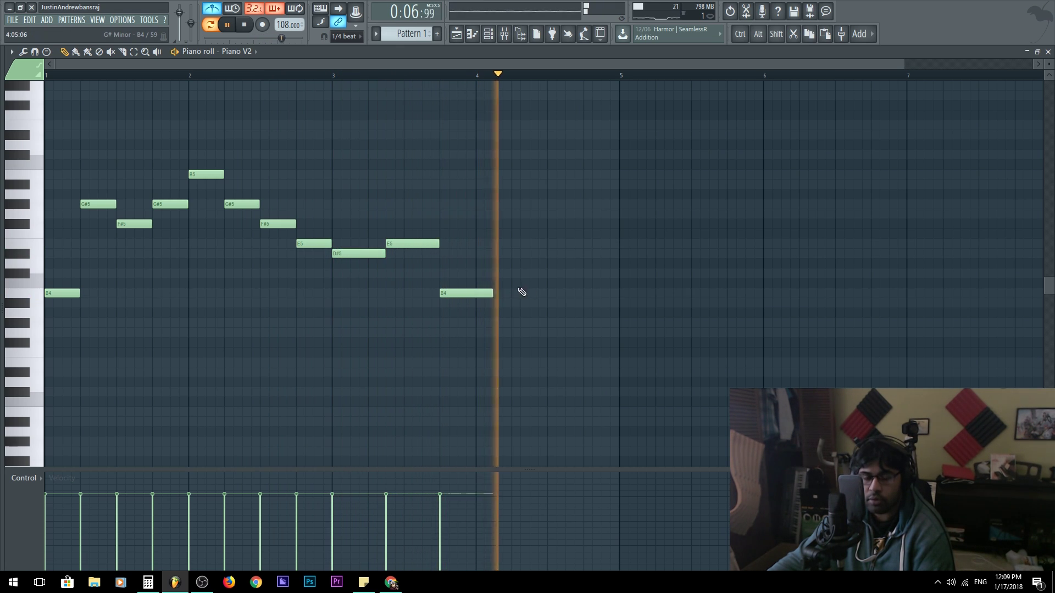
left_click(586, 293)
key("space")
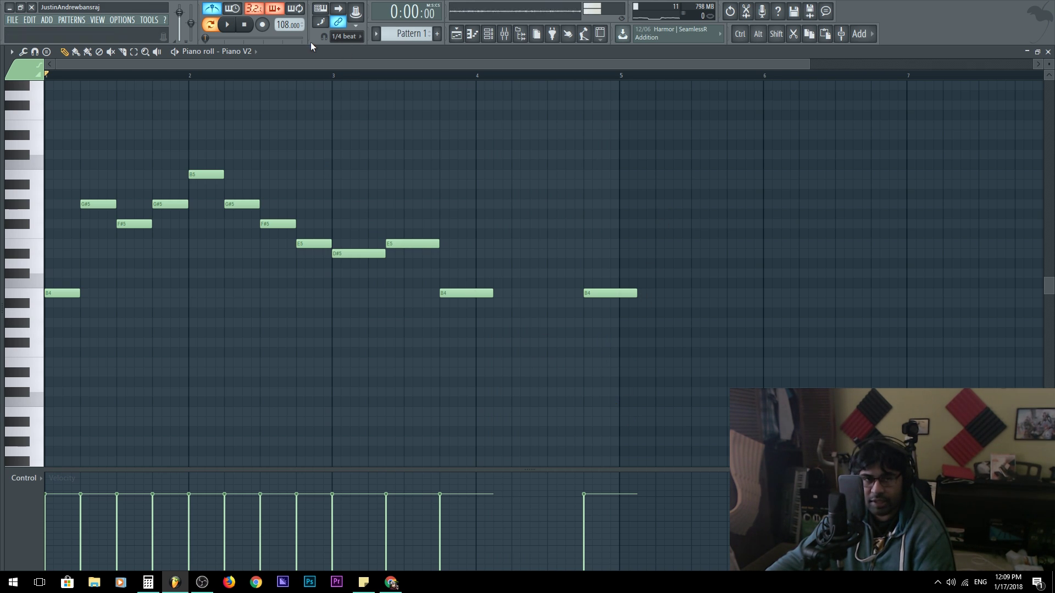
Play from beat 3 of bar 2, and replace the B4 on beat 4 of bar 4 with a copy of bar 3's D#5, E5, B4 phrase
mouse_move(270, 76)
left_mouse_down()
mouse_move(261, 78)
mouse_move(287, 77)
mouse_move(306, 93)
mouse_move(262, 90)
left_mouse_up()
key("space")
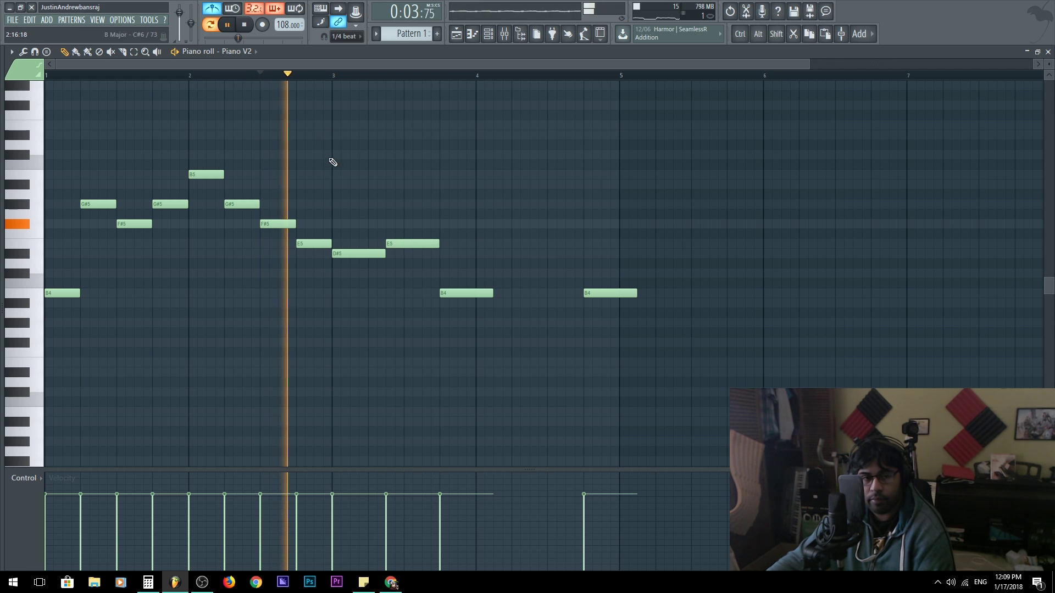
key("space")
left_click_drag(496, 337, 357, 191)
left_click_drag(359, 257, 609, 257)
left_click(612, 300)
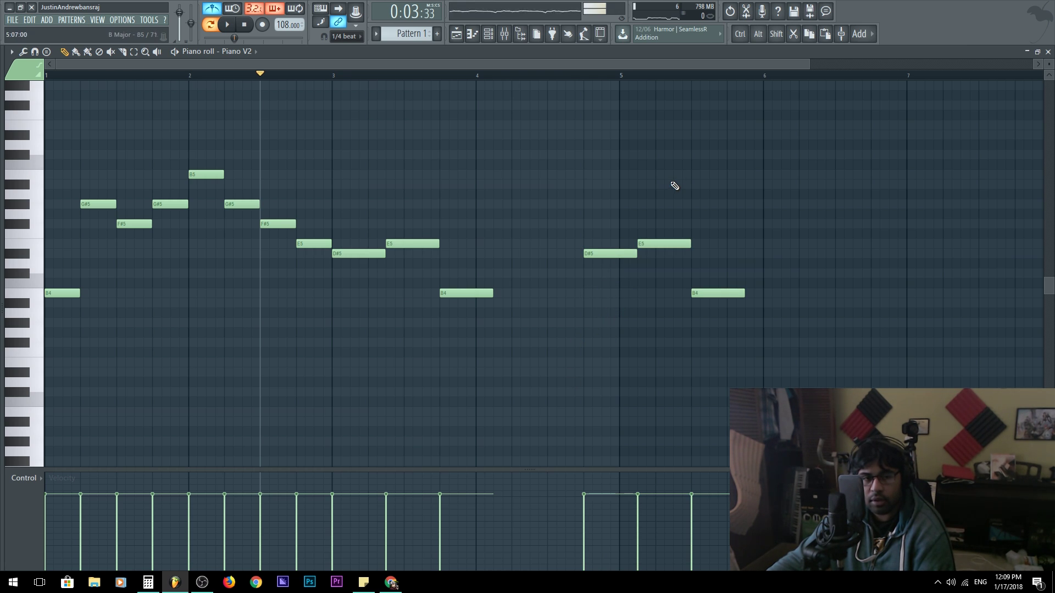
Remove the stray high note above the melody and play from beat 4 of bar 3 to check the copied phrase
left_click(437, 85)
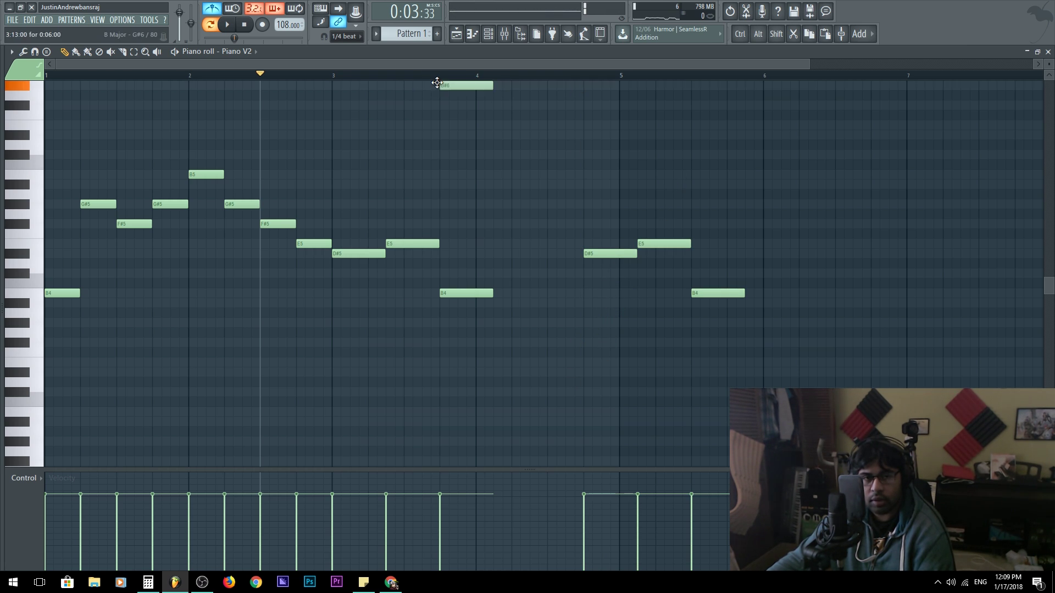
right_click(434, 85)
scroll(426, 85, "up", 1)
left_click(436, 77)
key("space")
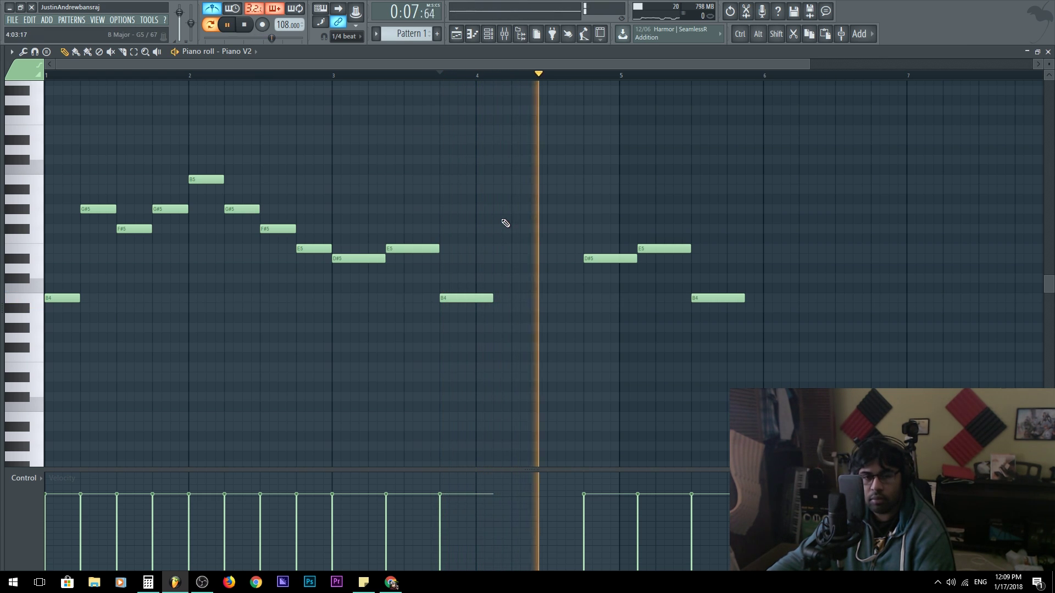
key("space")
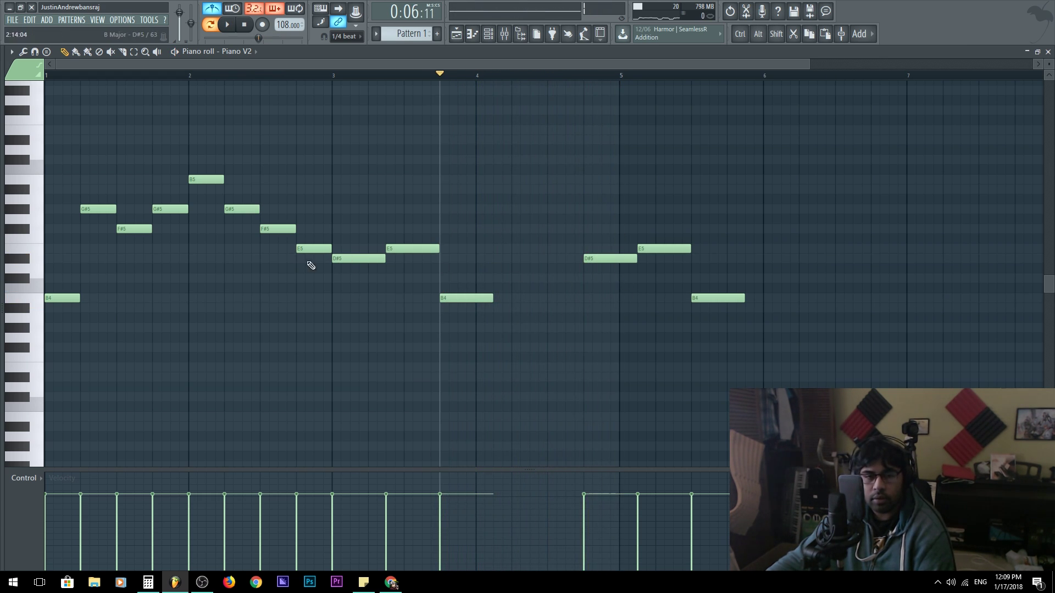
Insert a one-beat E5 on beat 4 of bar 4 and shift the copied D#5, E5, B4 phrase to the start of bar 5
left_click(280, 229)
left_click(307, 248)
left_click(552, 248)
mouse_move(769, 329)
left_mouse_down()
mouse_move(544, 241)
mouse_move(597, 251)
left_mouse_up()
left_click(575, 228)
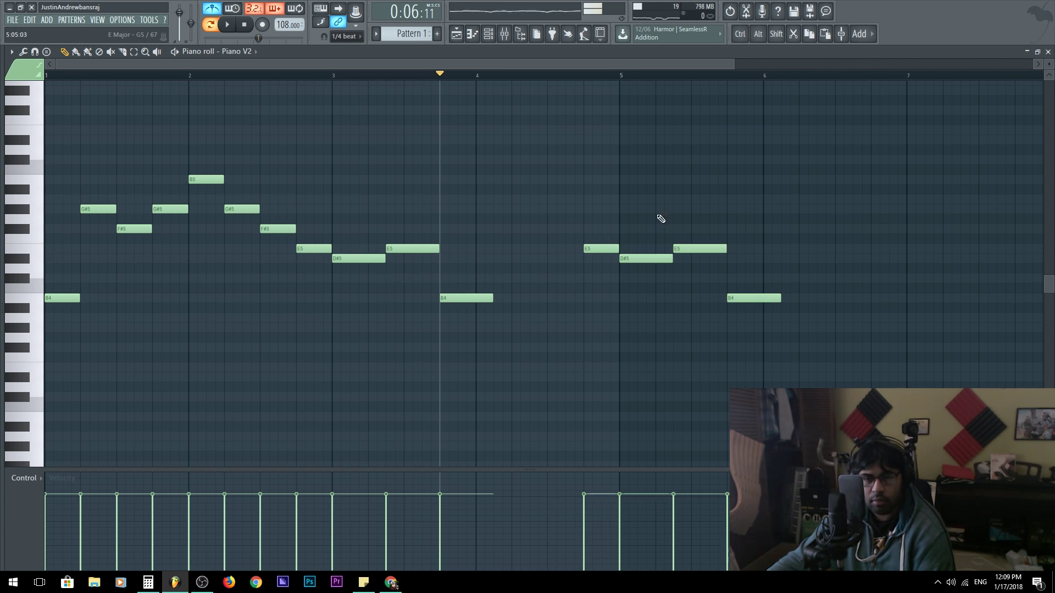
Lengthen both B4 notes on beat 4 of bars 3 and 5 to one full bar each while checking playback
key("space")
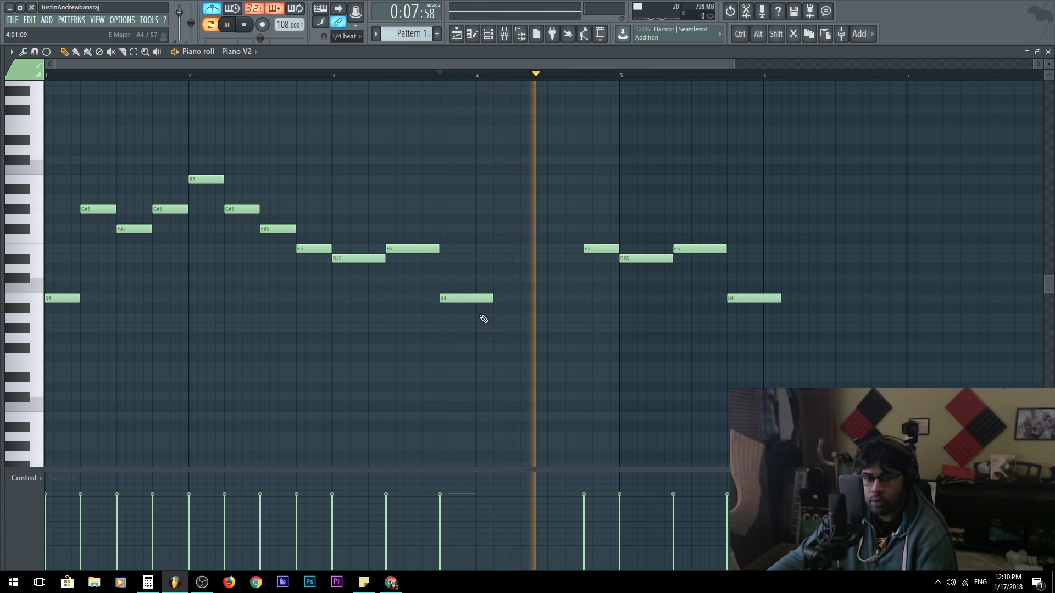
left_click_drag(491, 299, 583, 299)
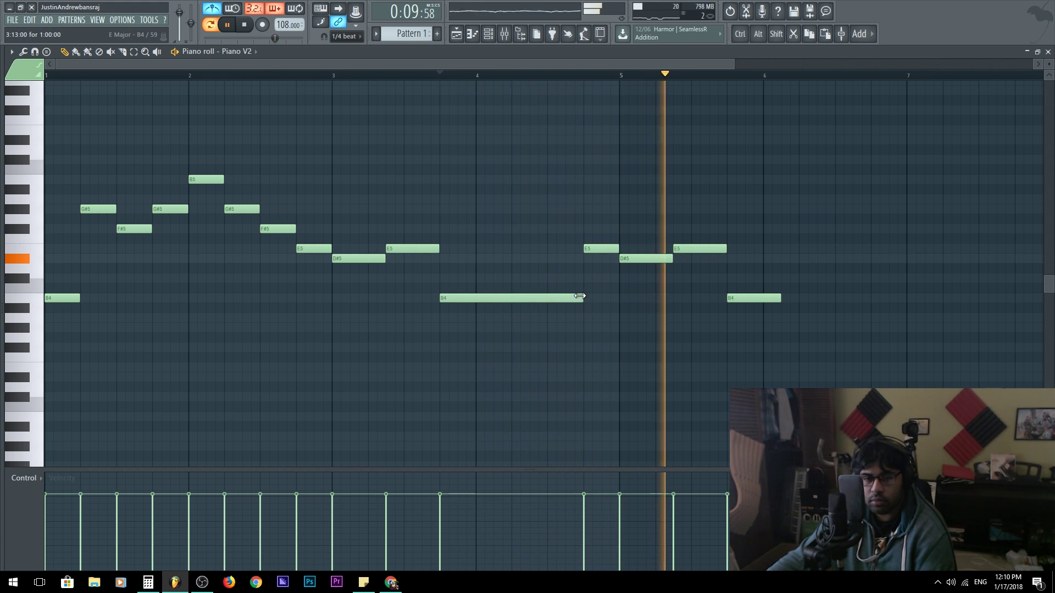
key("space")
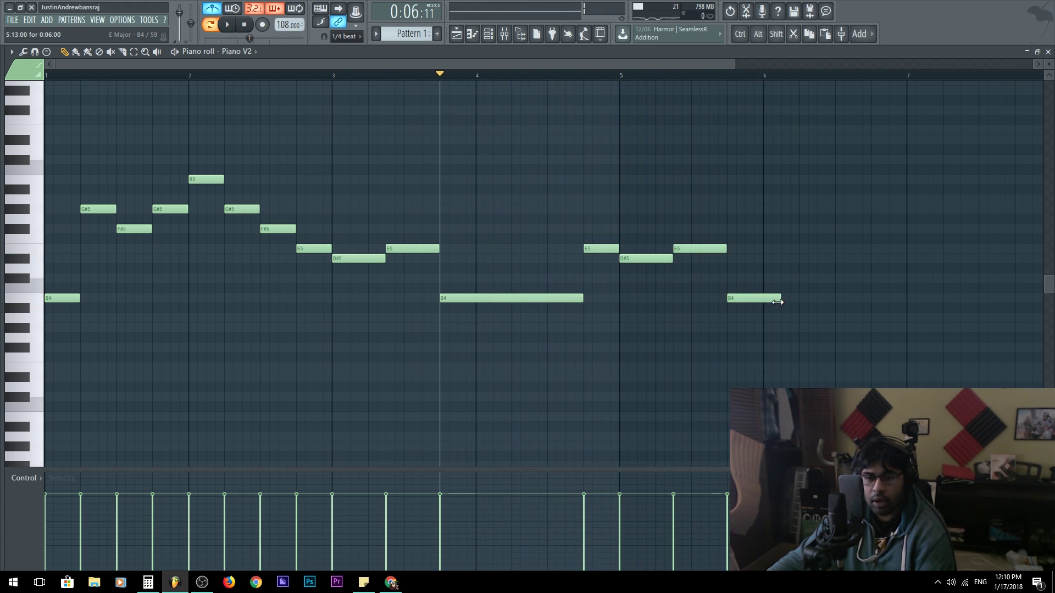
left_click_drag(779, 299, 866, 302)
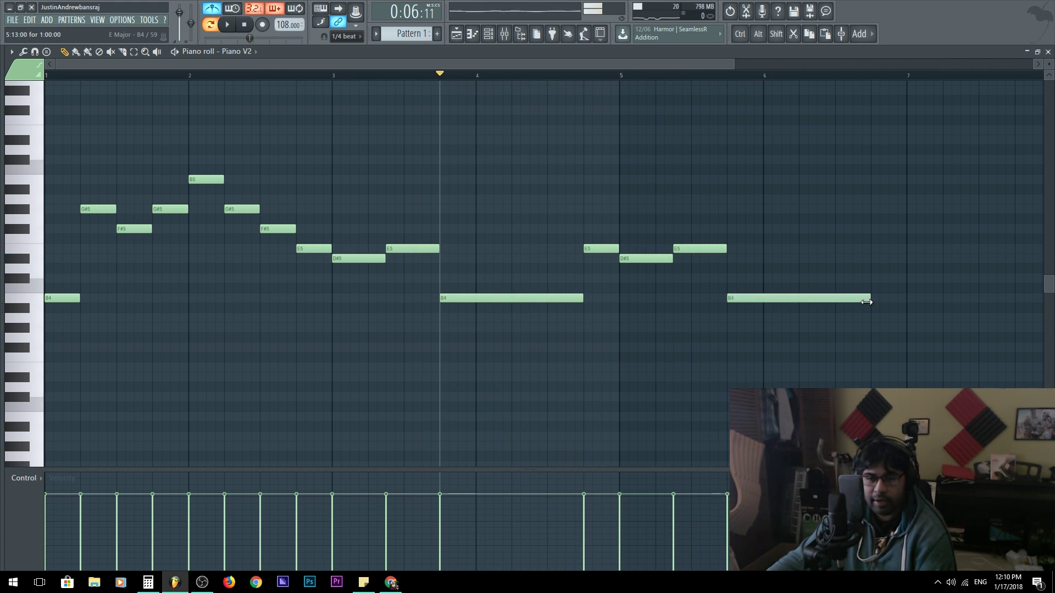
Shrink the piano roll, bring up Edison, and play the recorded idea for comparison with the melody
double_click(740, 54)
left_click(272, 113)
left_click(196, 128)
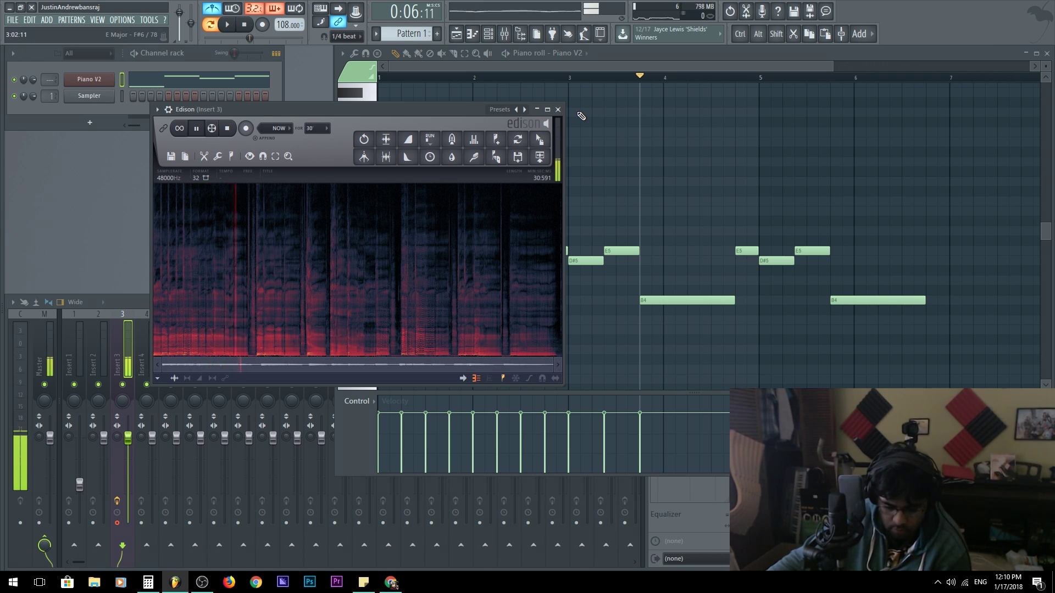
left_click(777, 66)
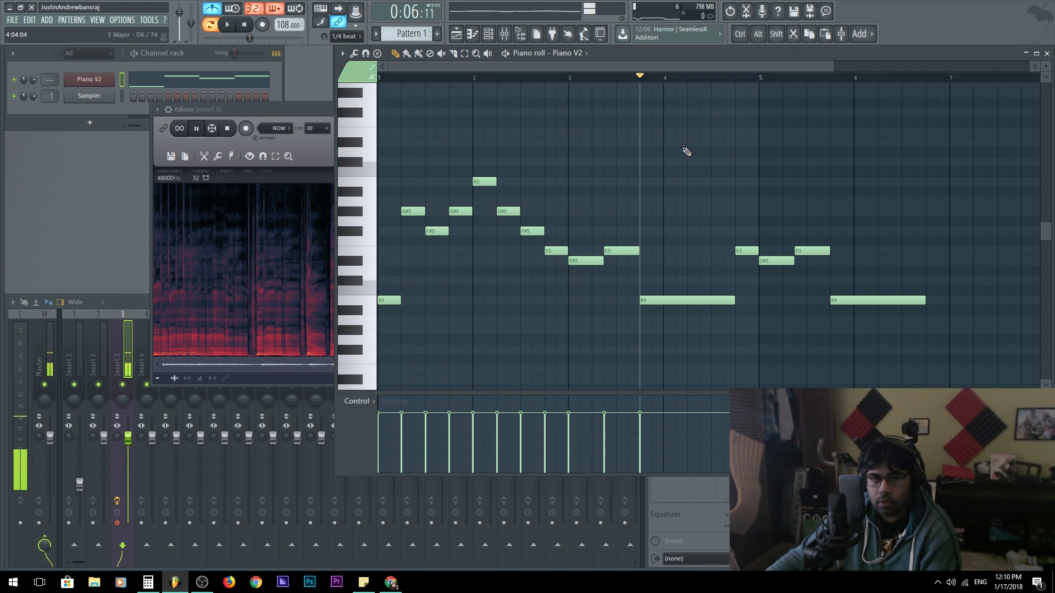
left_click(248, 111)
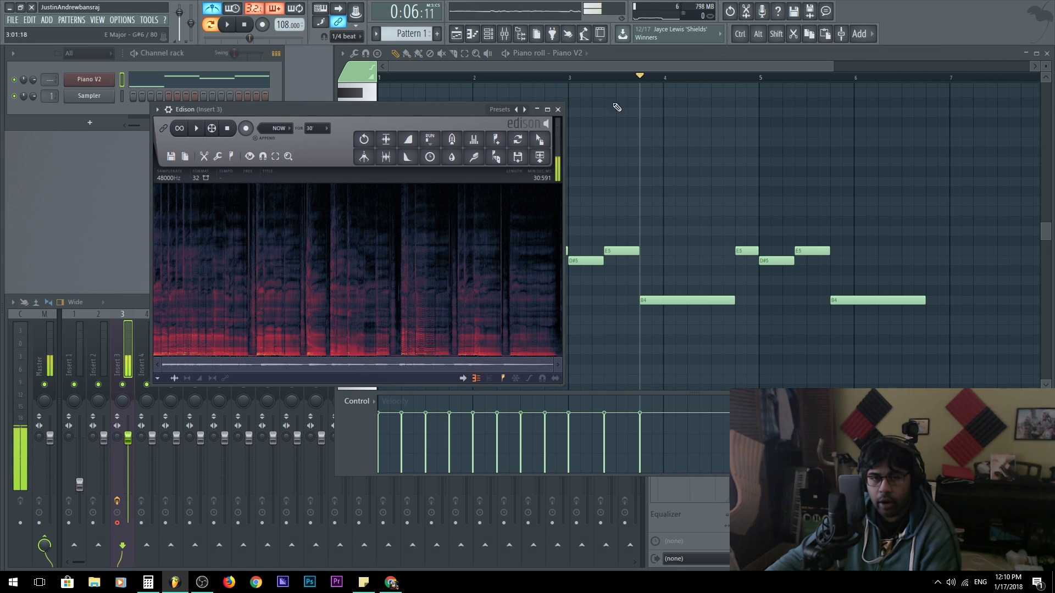
Enlarge the piano roll and play the melody from beat 4 of bar 3 through the final B4
double_click(714, 53)
scroll(604, 204, "right", 5)
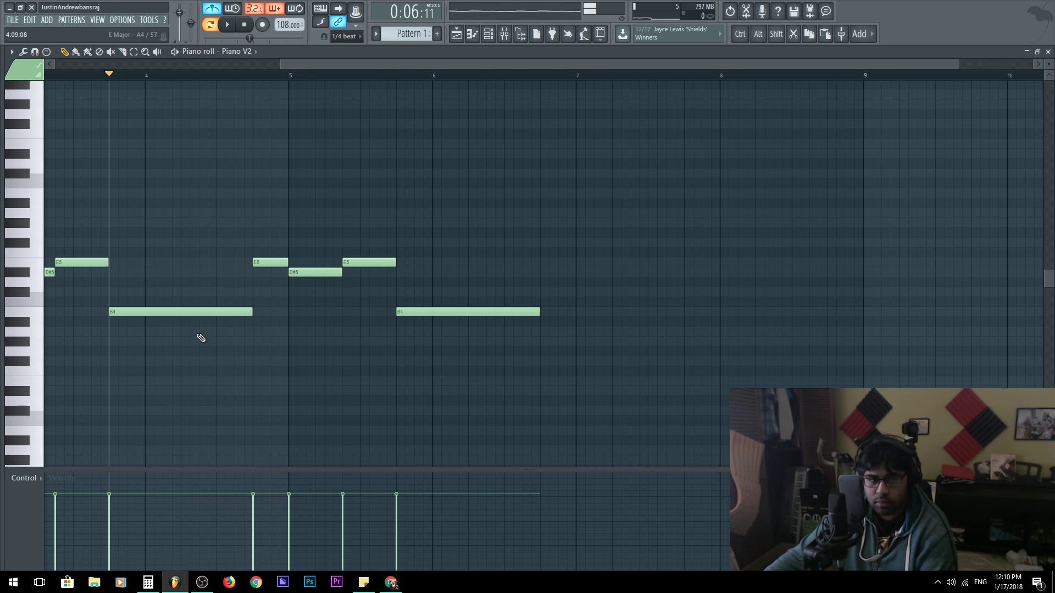
scroll(578, 174, "down", 3)
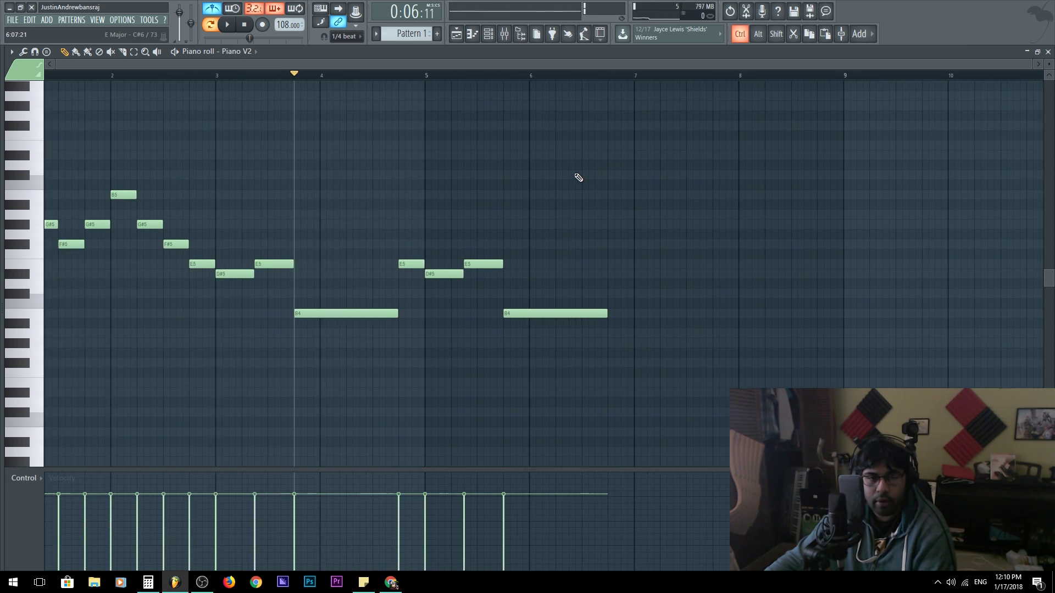
key("space")
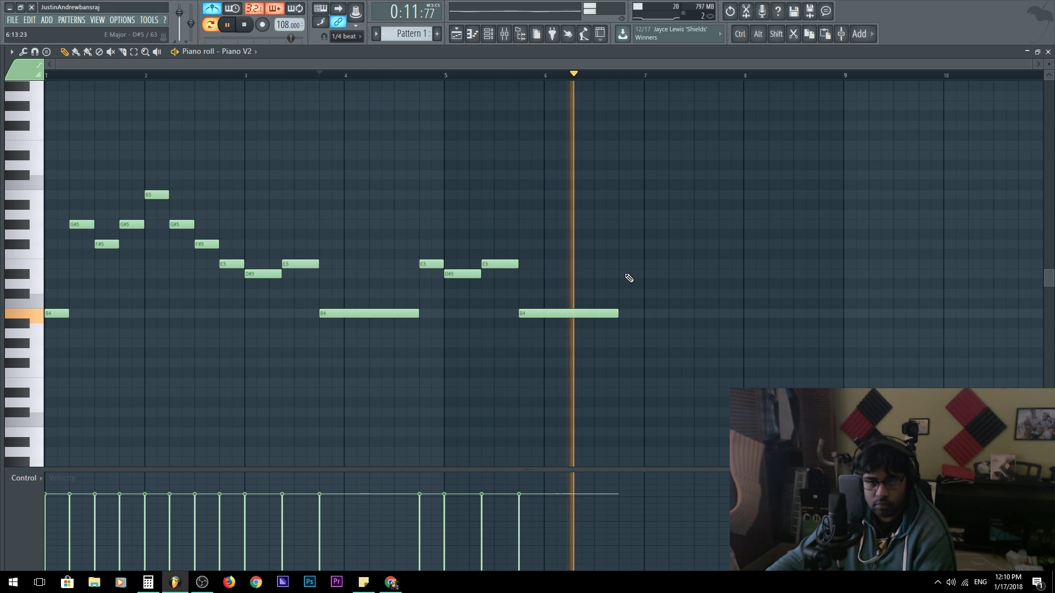
key("space")
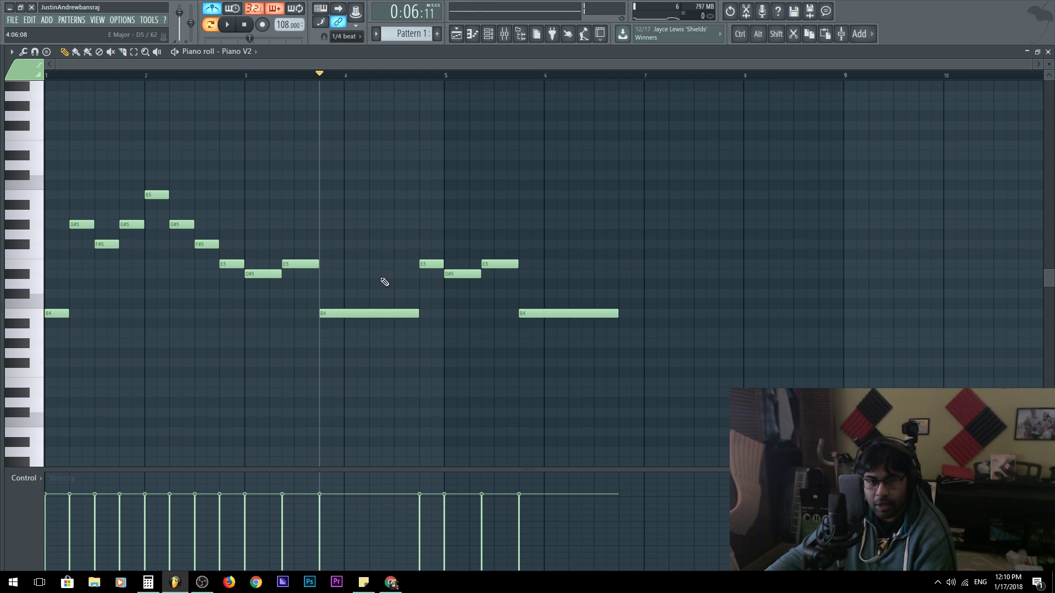
left_click(421, 265)
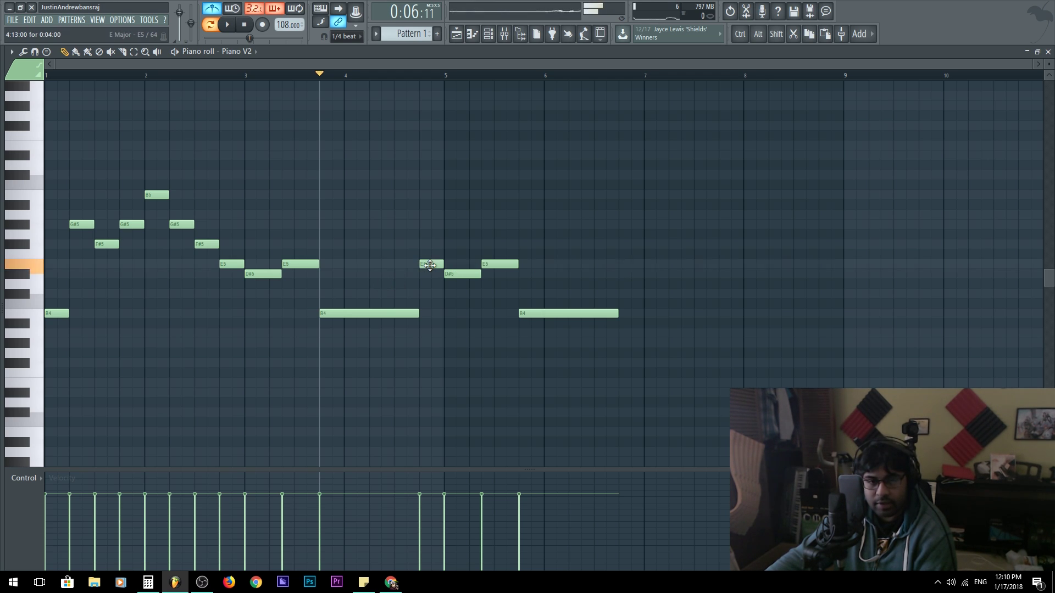
left_click(624, 266)
right_click(629, 266)
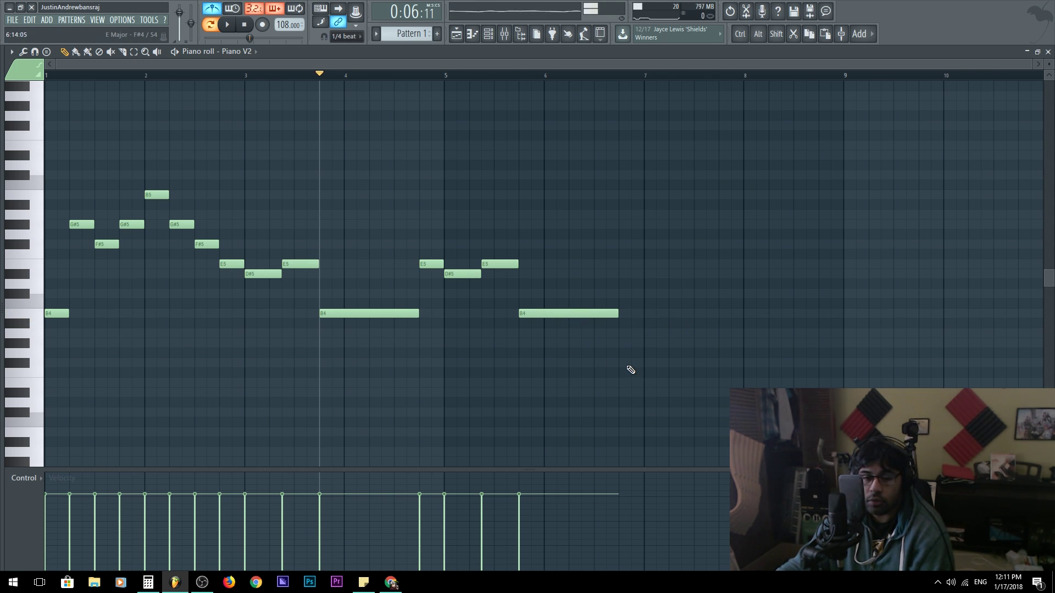
Add a G#4 on beat 4 of bar 6 and shorten it to one beat
left_click(624, 364)
left_click_drag(623, 363, 621, 343)
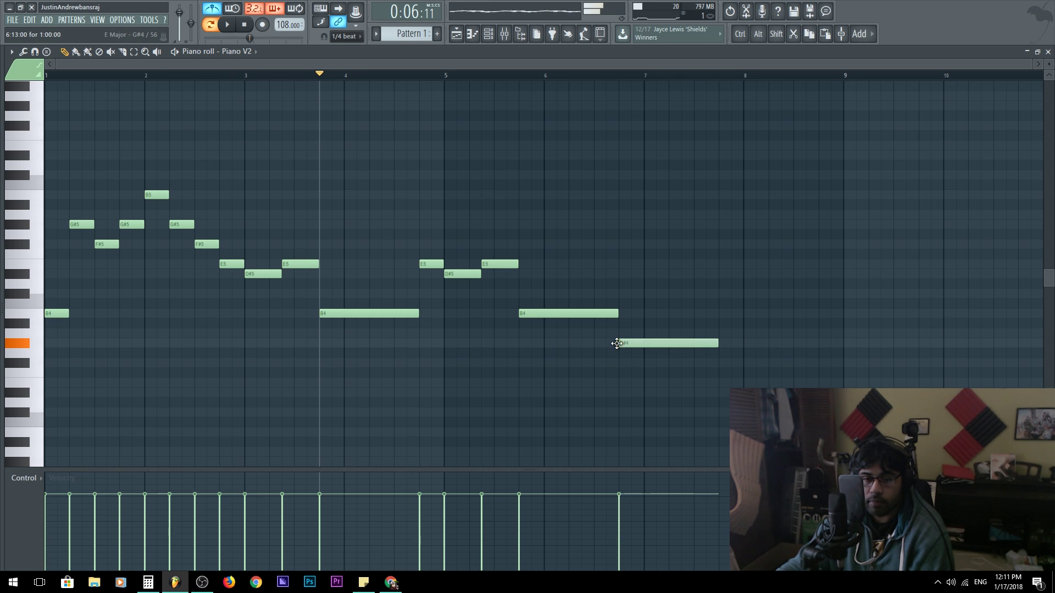
left_click_drag(718, 343, 648, 346)
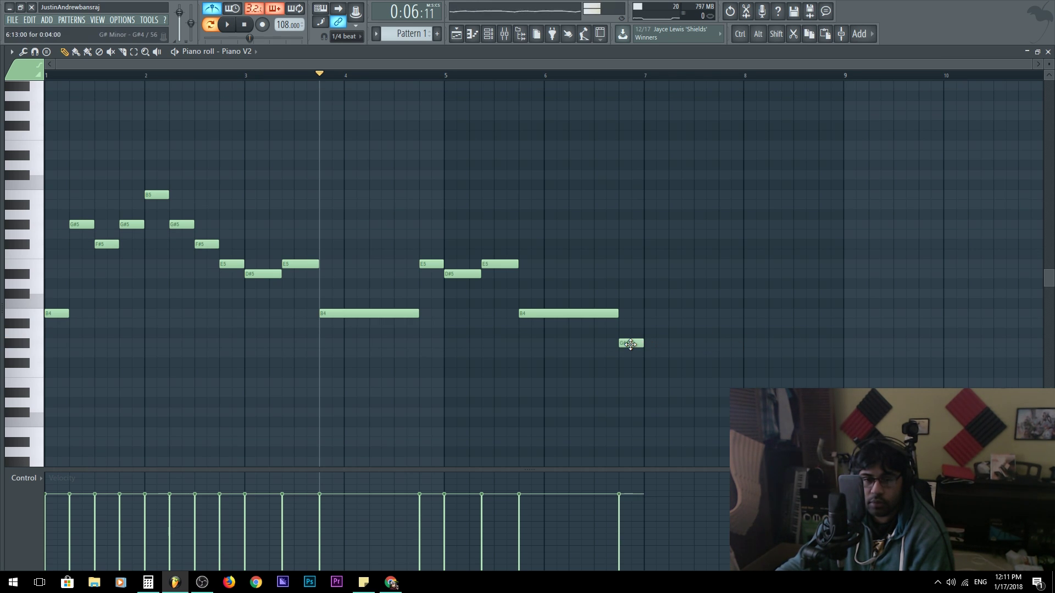
Play from the start of bar 5 and try nudging the G#4 forward by a quarter beat
left_click(444, 75)
key("space")
mouse_move(625, 343)
left_mouse_down()
mouse_move(648, 346)
mouse_move(638, 345)
left_mouse_up()
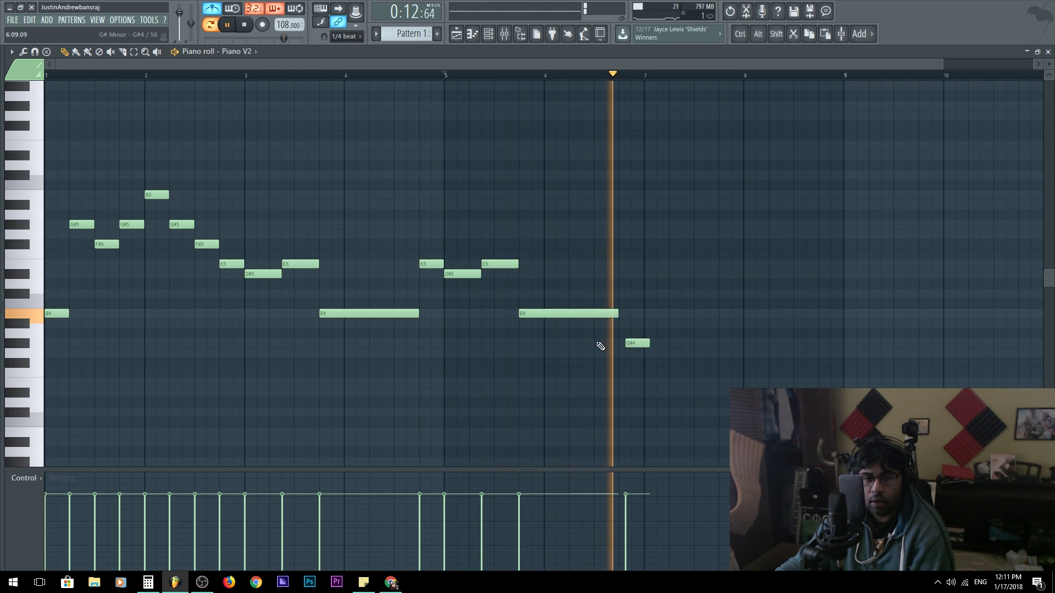
key("space")
Set the G#4 to half a beat on beat 4 of bar 6, followed by a half-beat C#5 and a half-beat B4
mouse_move(641, 344)
left_mouse_down()
mouse_move(607, 341)
mouse_move(628, 337)
left_mouse_up()
left_click(634, 295)
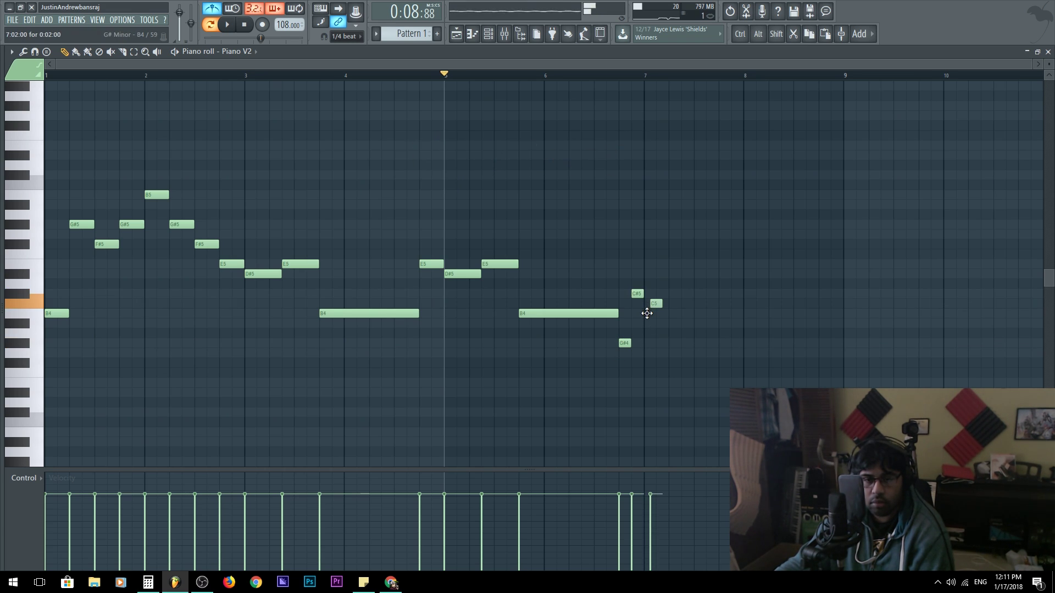
left_click(647, 313)
Lengthen the B4 at the start of bar 7 to one full bar and audition the G#4 and C#5 before it
scroll(601, 329, "up", 2)
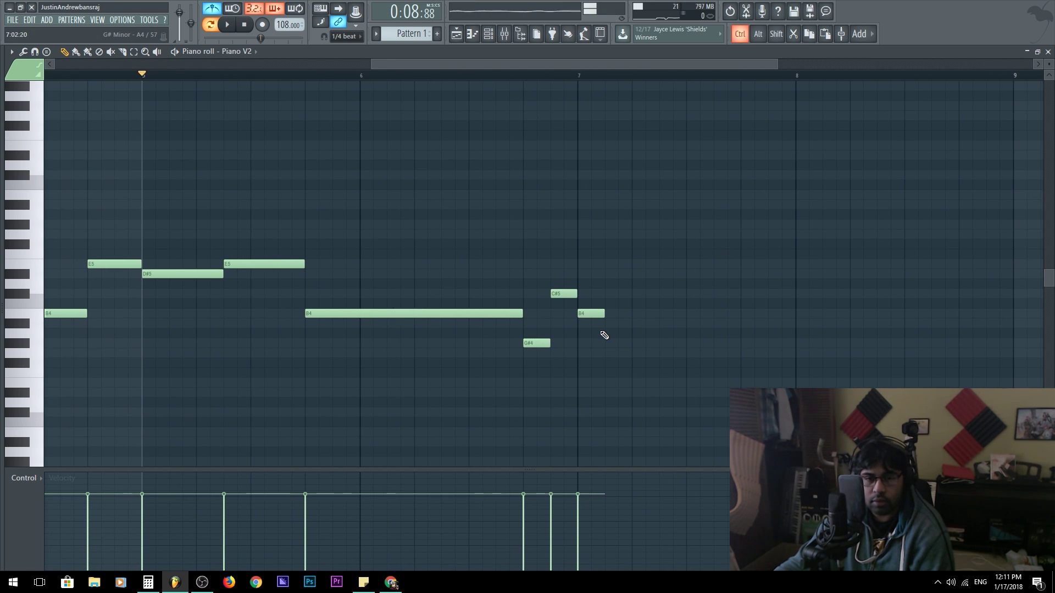
scroll(605, 318, "down", 2)
left_click_drag(602, 314, 688, 315)
scroll(617, 300, "up", 2)
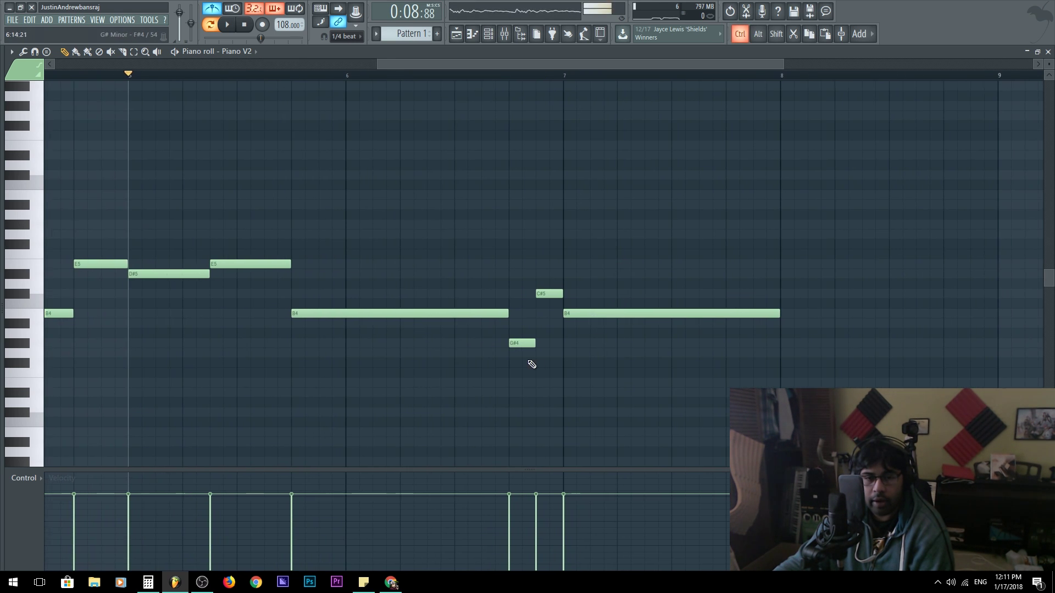
left_click(522, 343)
left_click(542, 295)
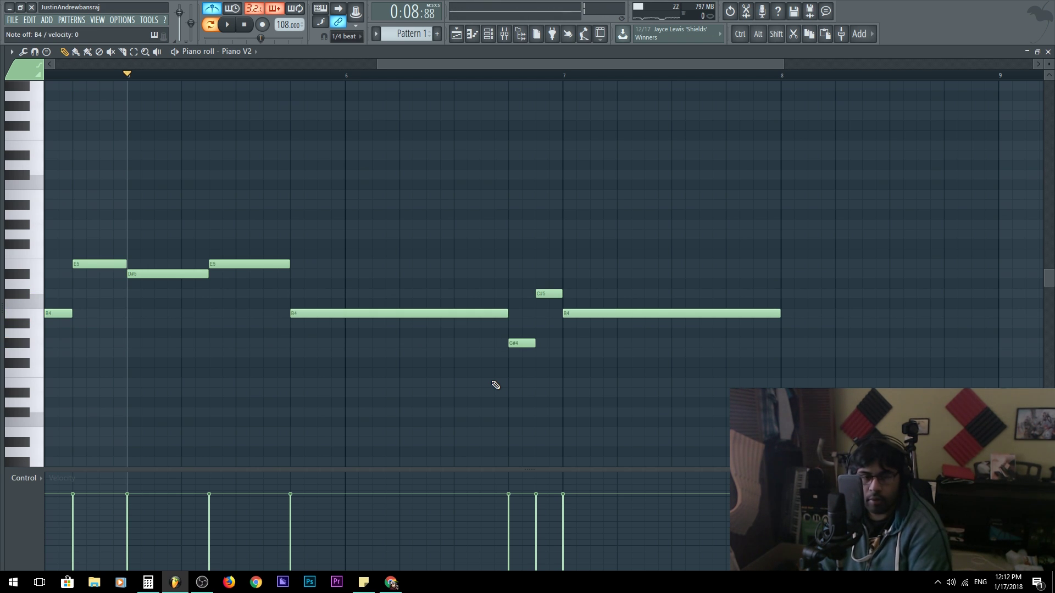
Play the melody from bar 5 through the closing B4 to check the new ending
key("space")
scroll(464, 179, "down", 4)
scroll(587, 195, "up", 2)
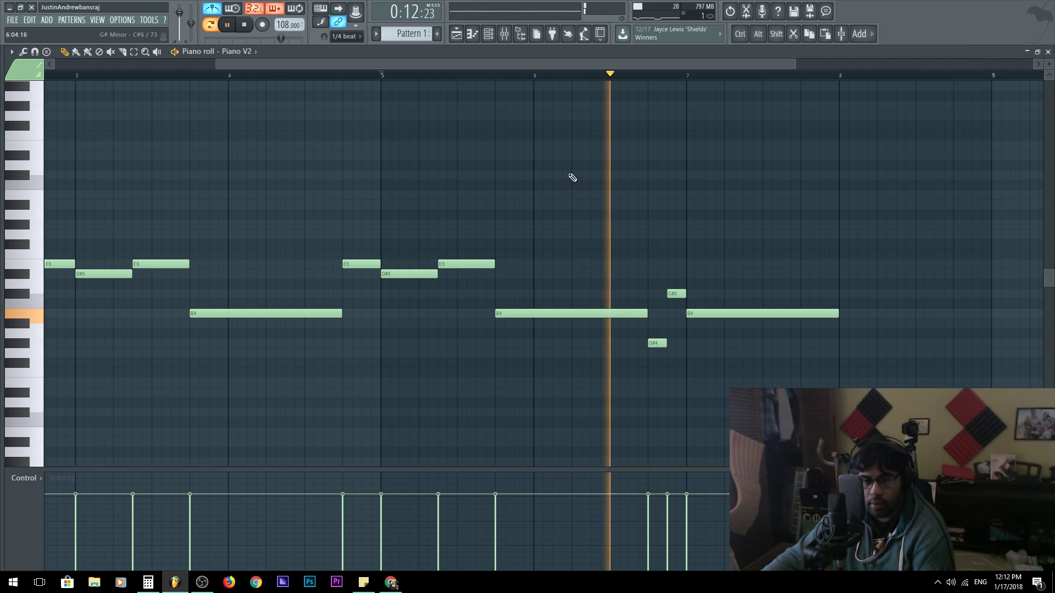
scroll(731, 257, "down", 1)
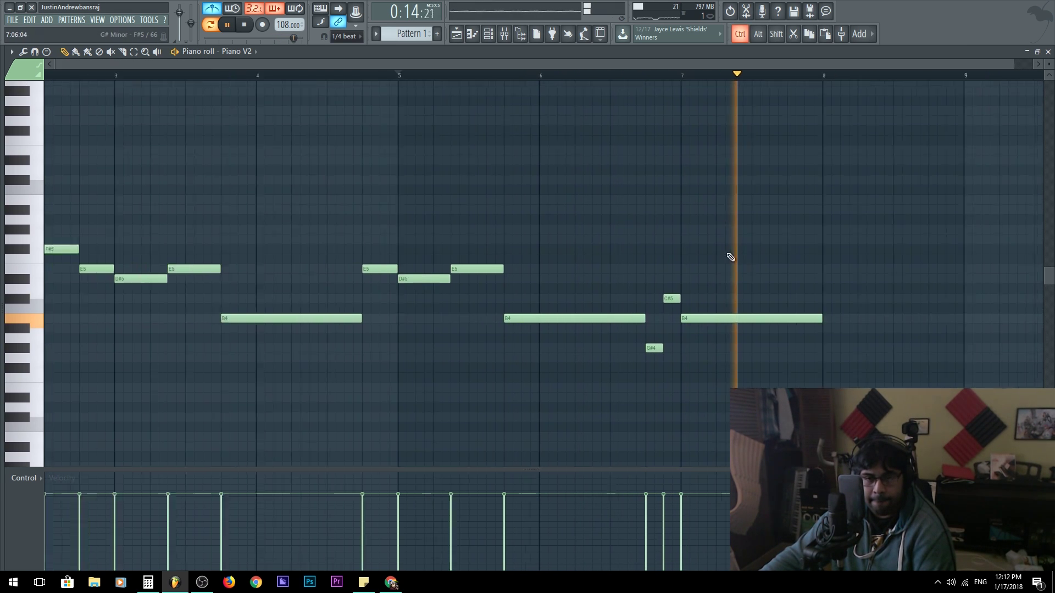
scroll(730, 257, "down", 2)
key("space")
Return the playback position to the start of the pattern and fit the whole melody in view
scroll(264, 120, "up", 2)
scroll(263, 120, "down", 2)
left_click(47, 75)
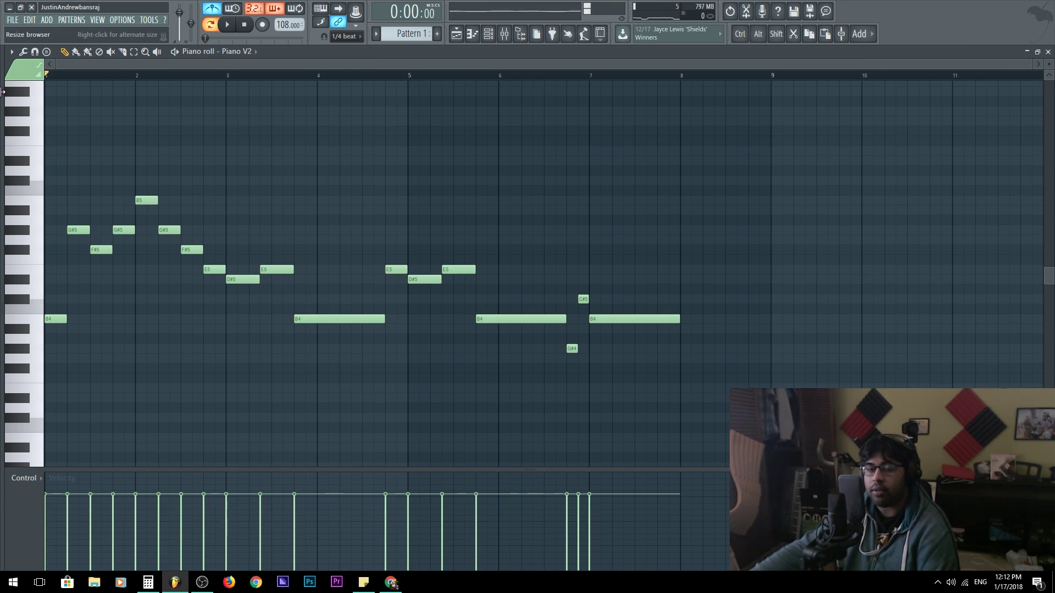
left_click(40, 320)
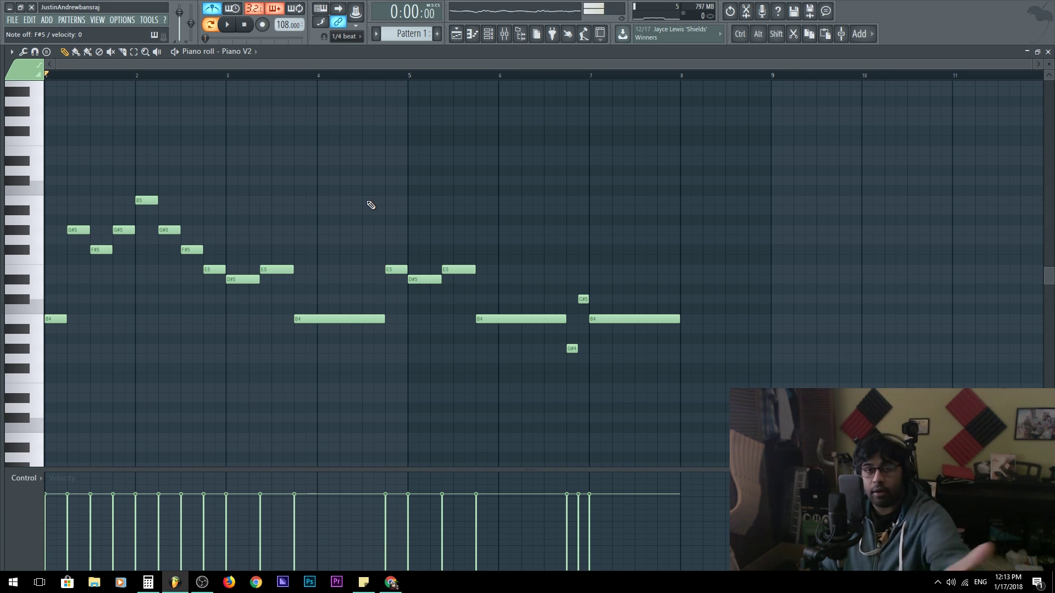
scroll(624, 172, "up", 2)
scroll(617, 180, "down", 2)
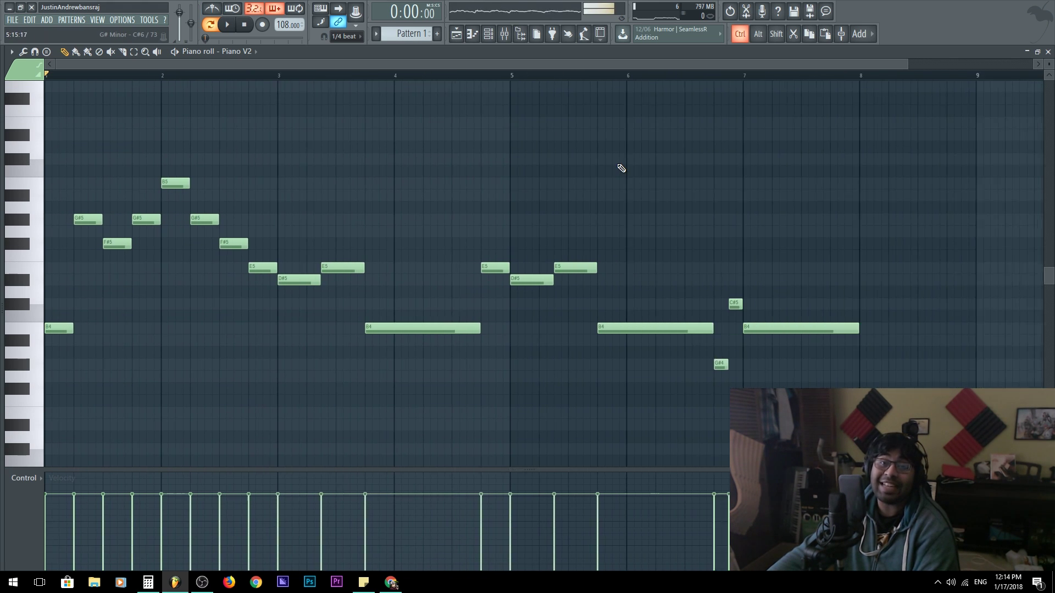